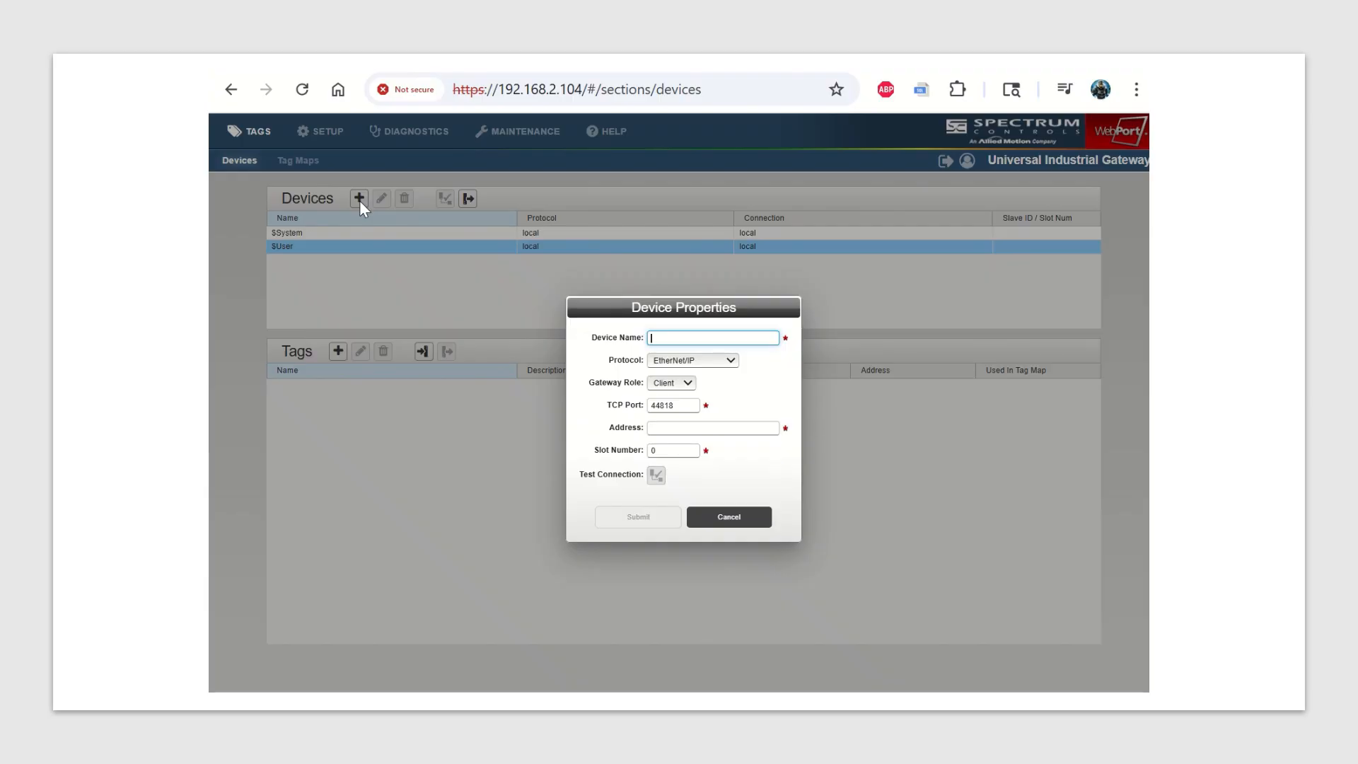
Name the new EtherNet/IP client device CTLGX and set its address to 192.168.2.103.
type("CTLGX")
left_click(680, 427)
type("1")
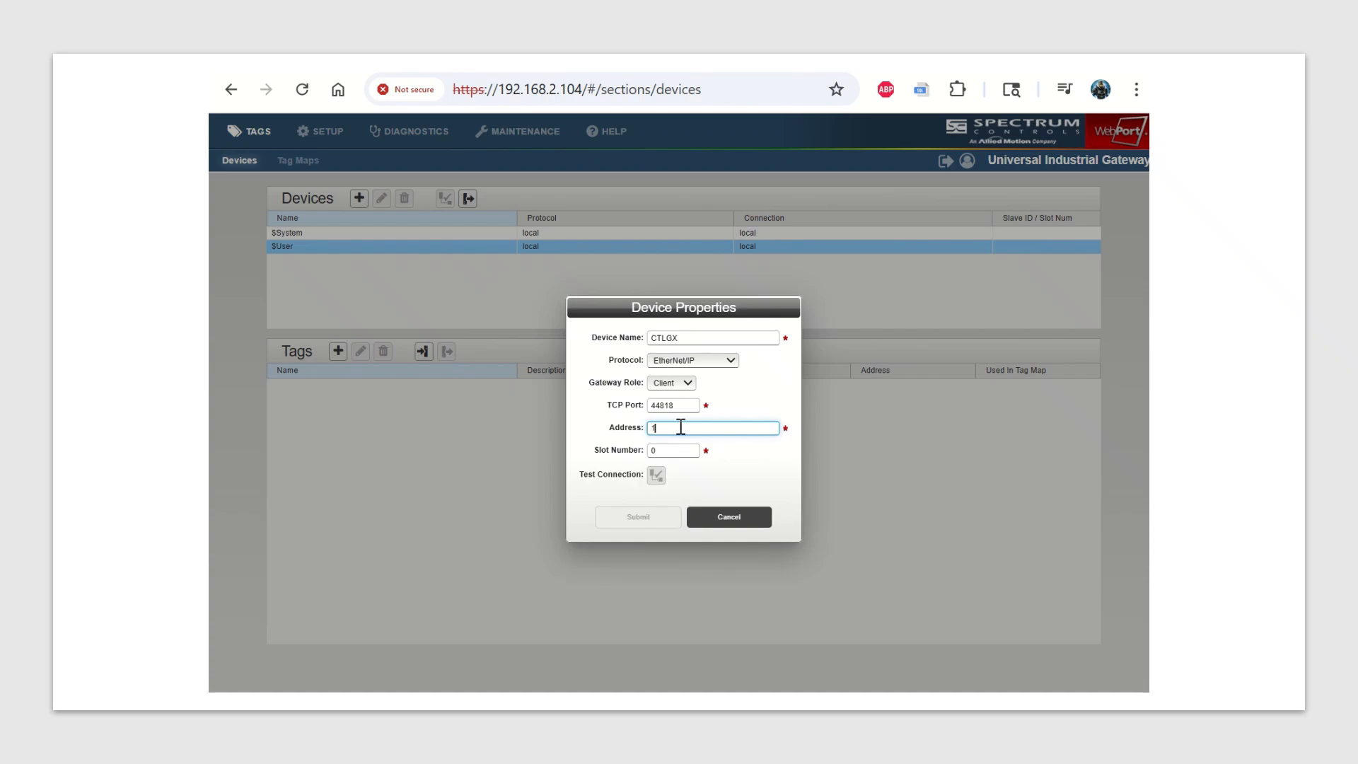
type("92.1")
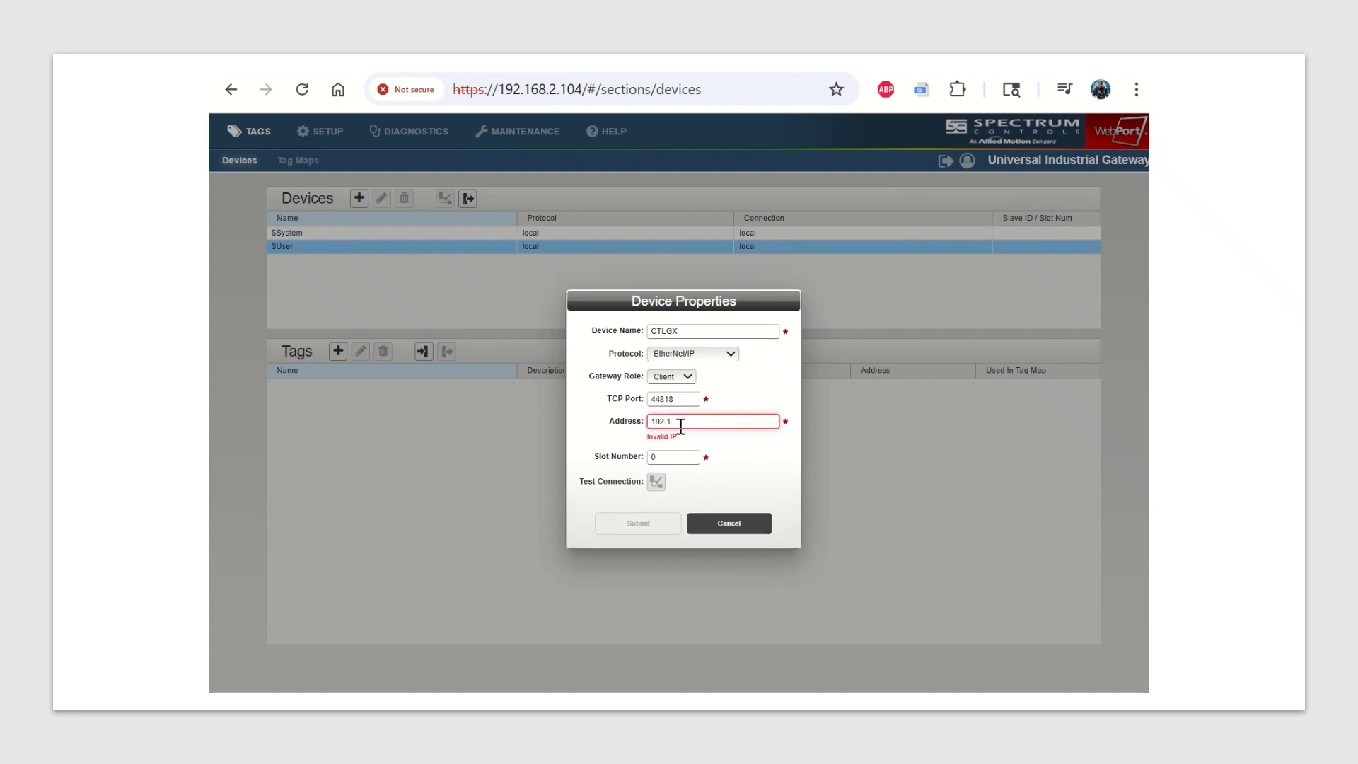
type("68.2.103")
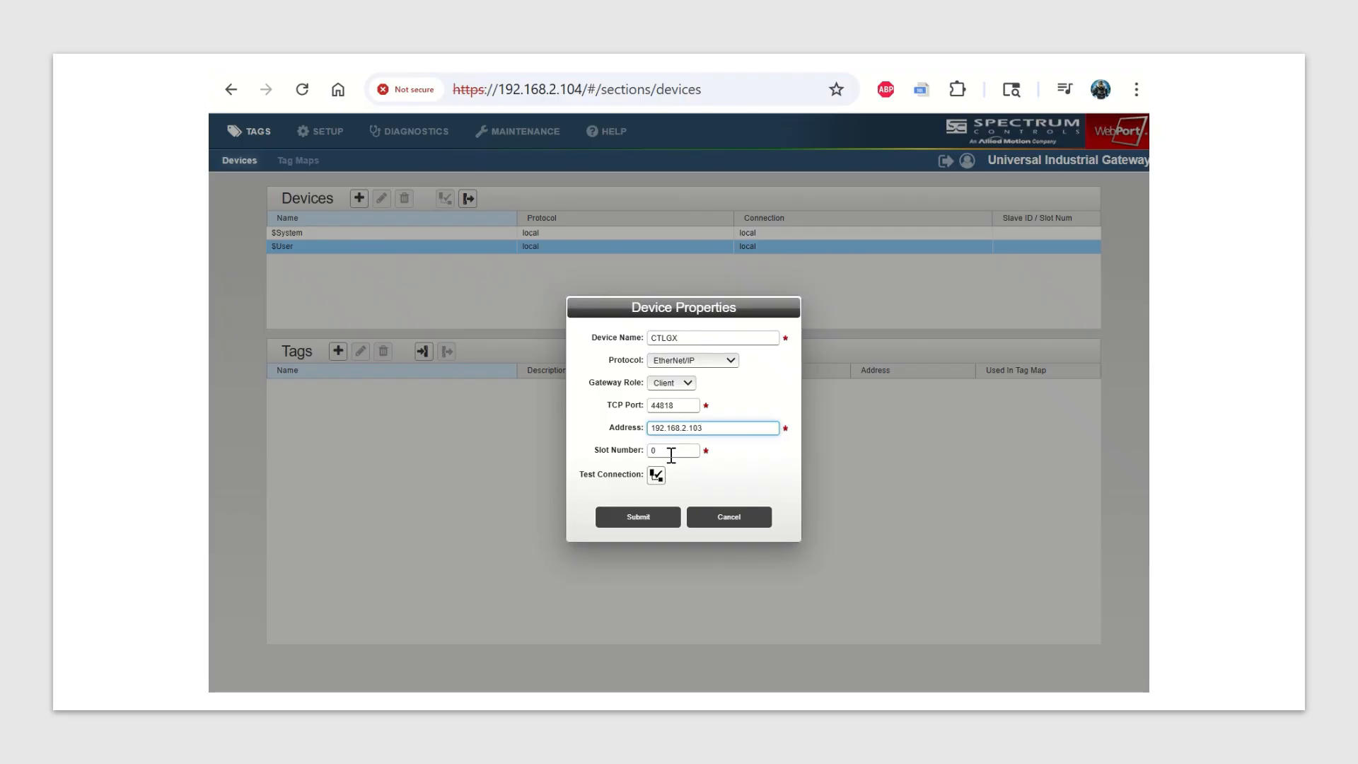
Test the connection to the CTLGX device and submit its properties.
left_click(658, 475)
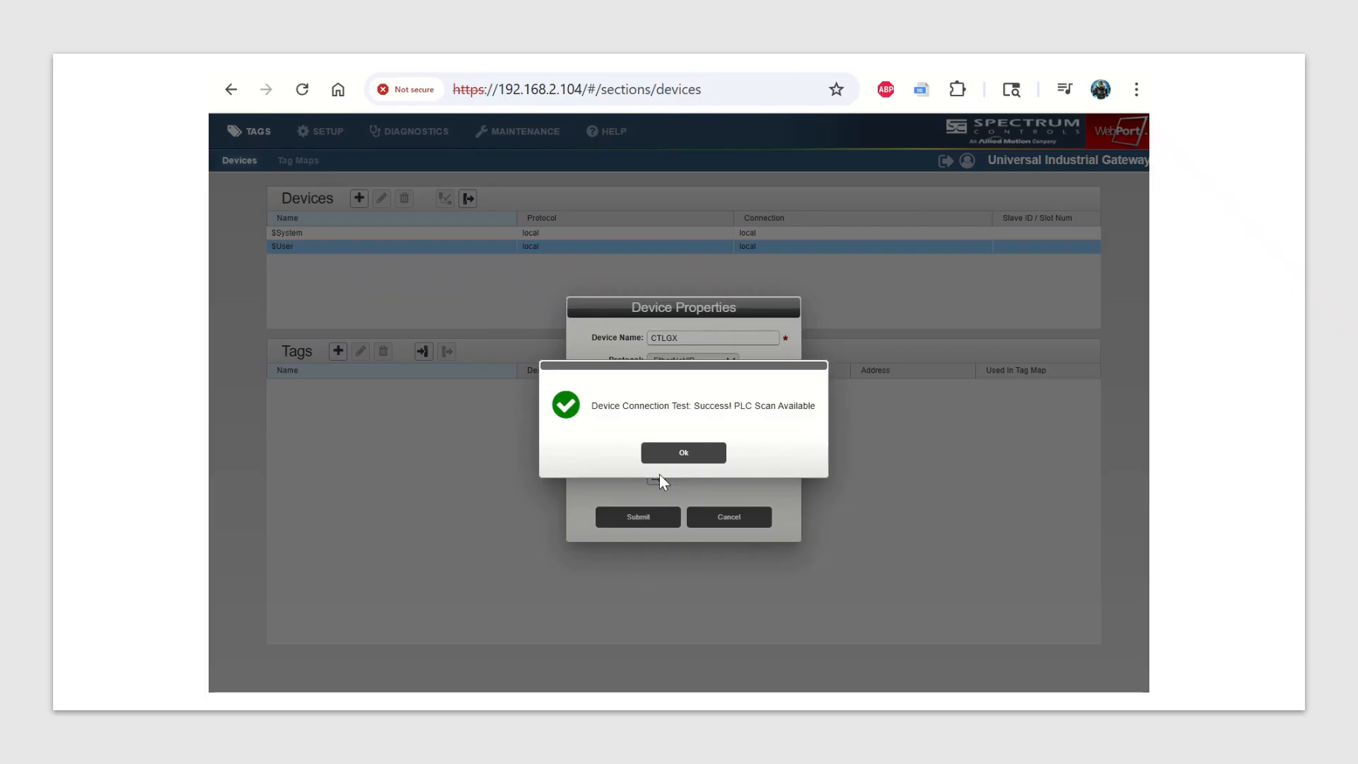
left_click(682, 455)
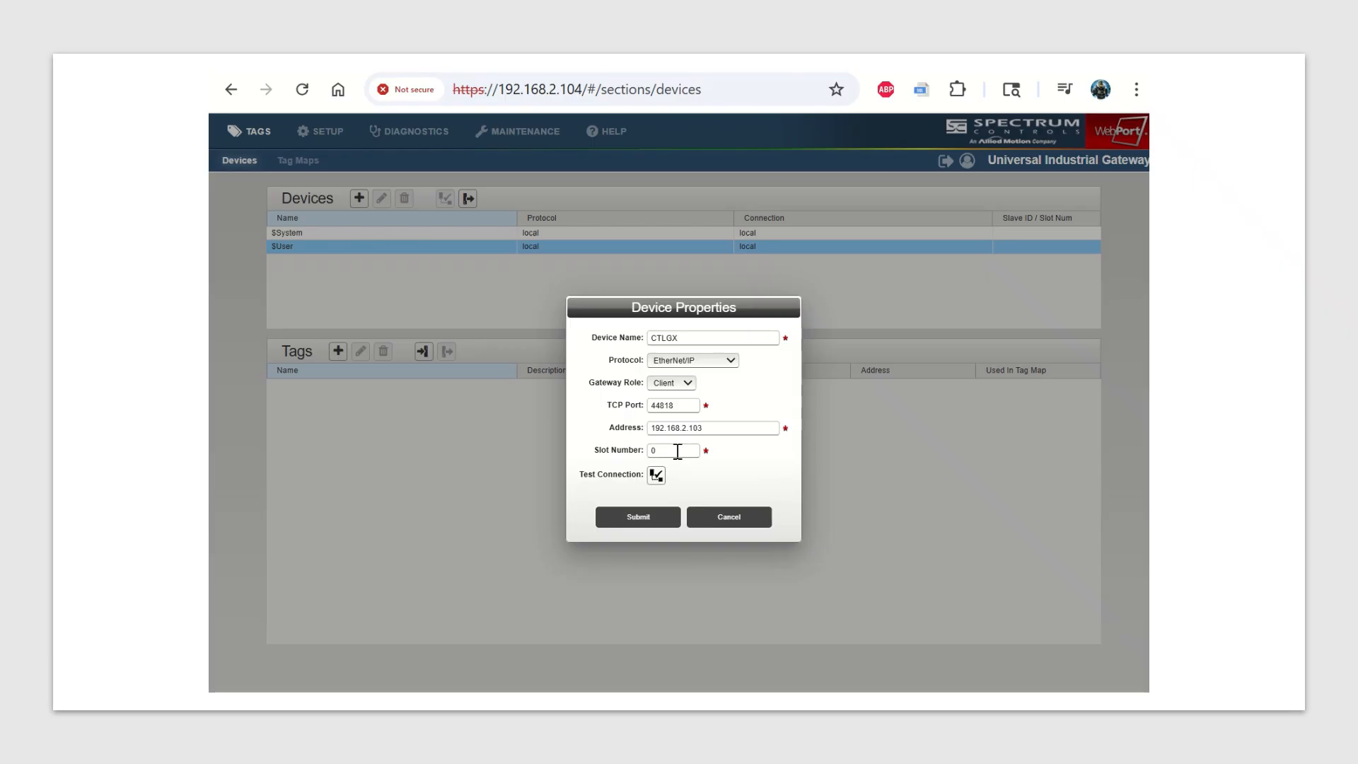
left_click(629, 527)
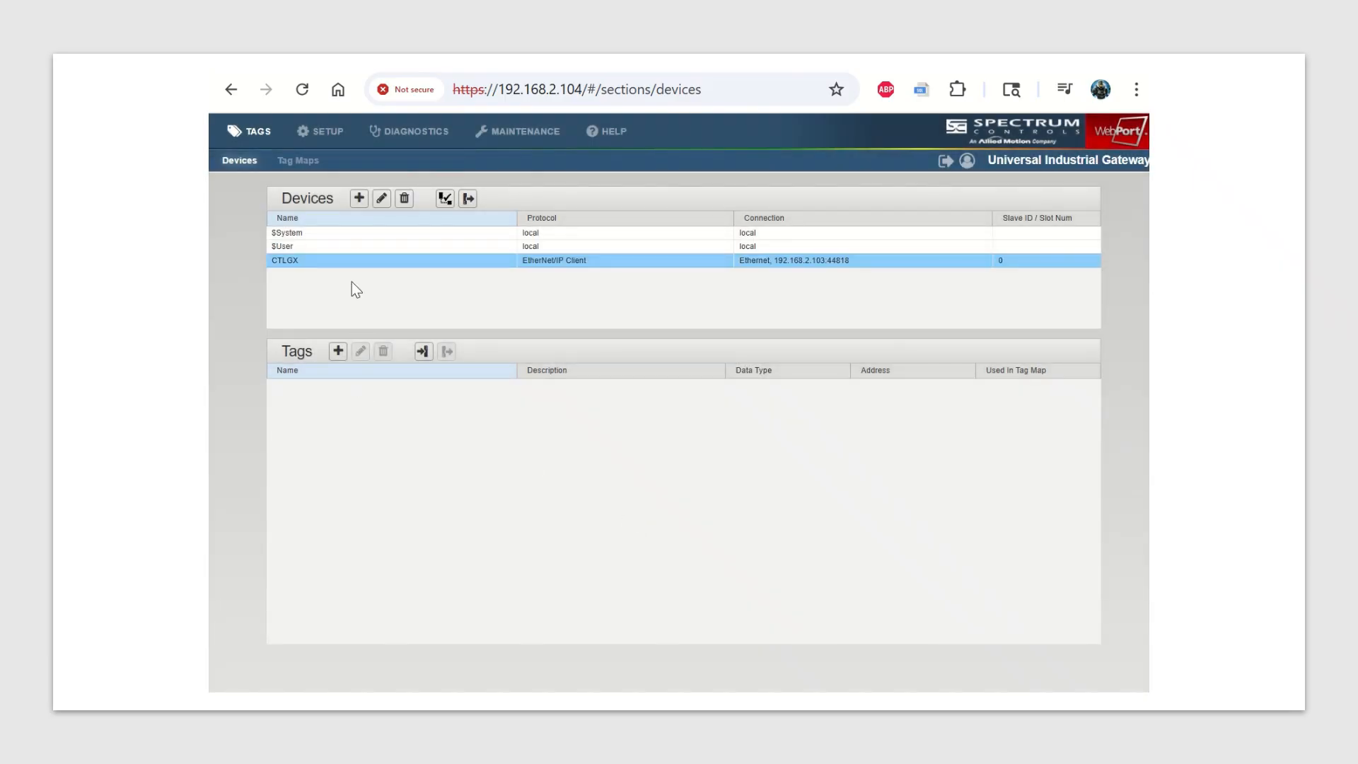
Start a second device named MLRTU with the ModbusRTU protocol and assign it serial Port 1 at 19200 baud over RS232.
left_click(359, 199)
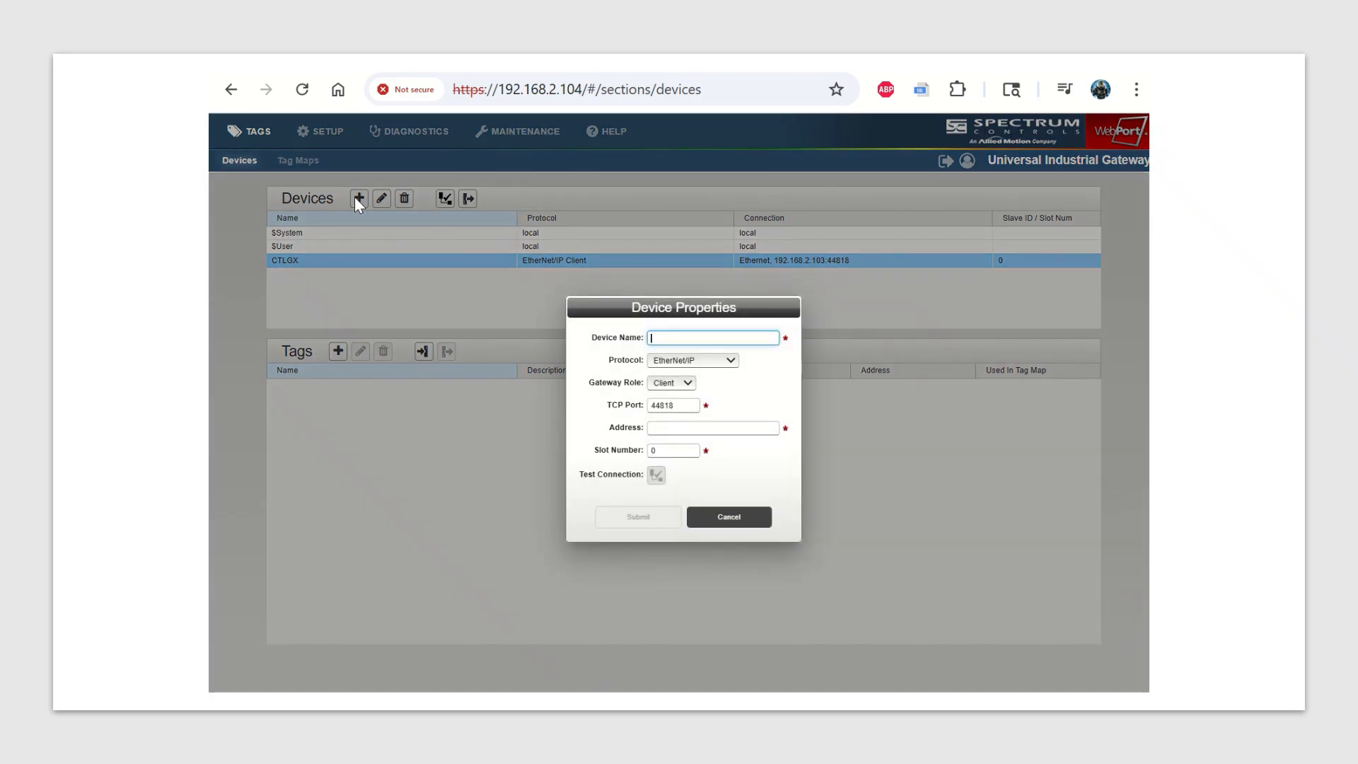
type("MLRTU")
left_click(731, 361)
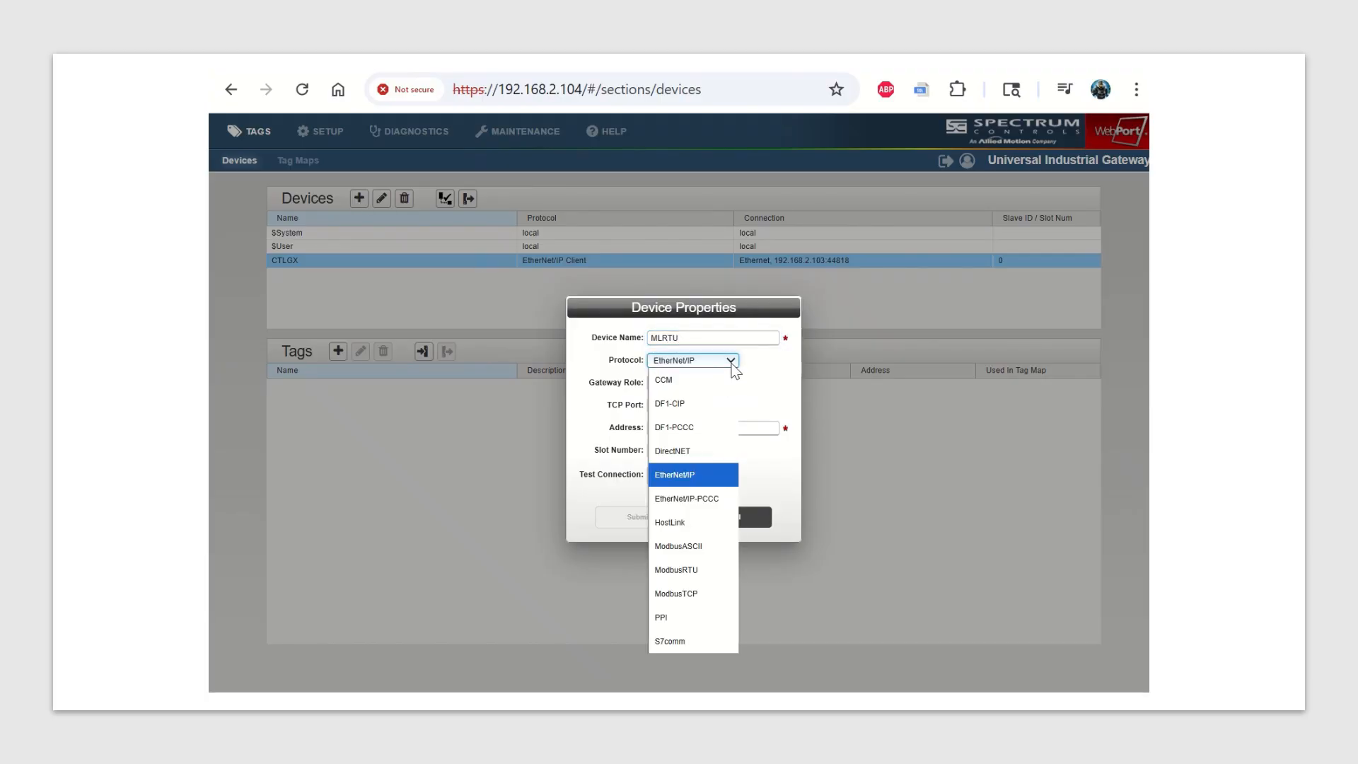
left_click(691, 570)
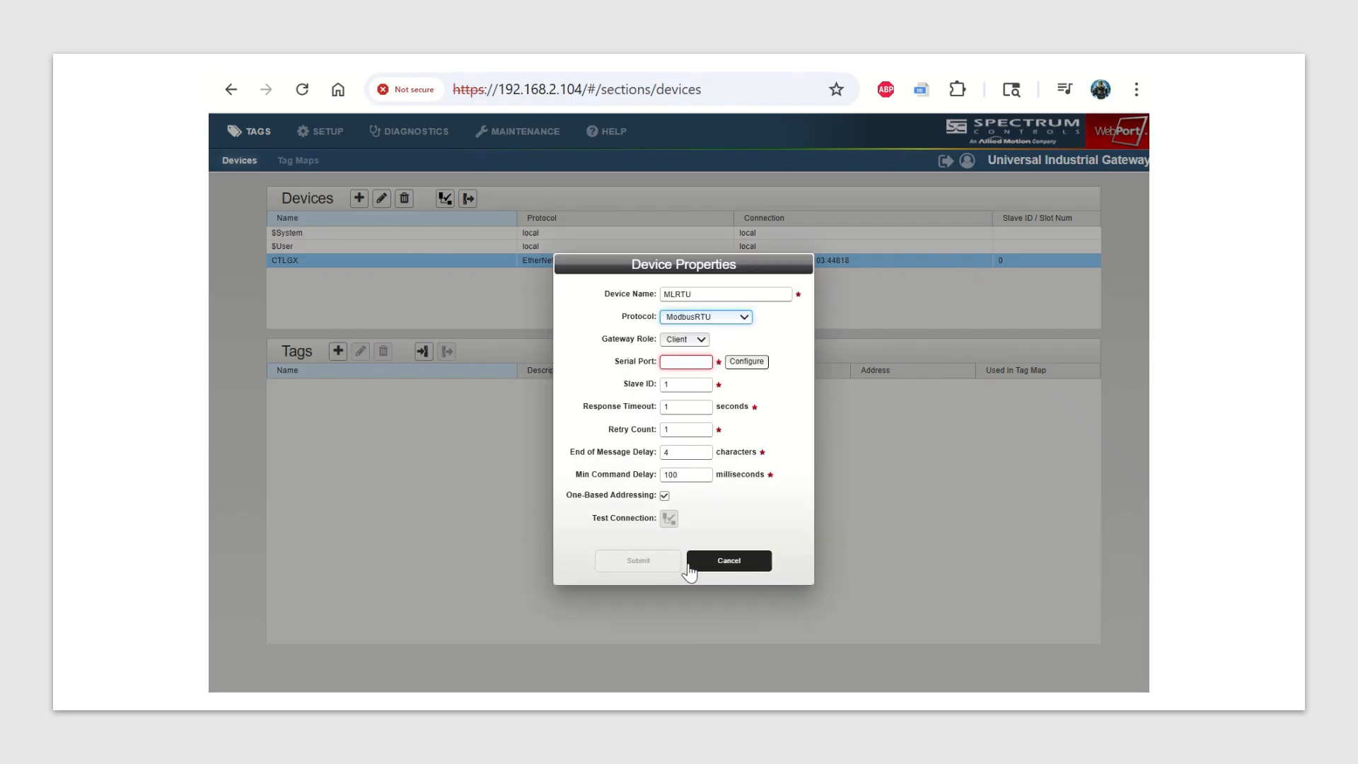
left_click(739, 366)
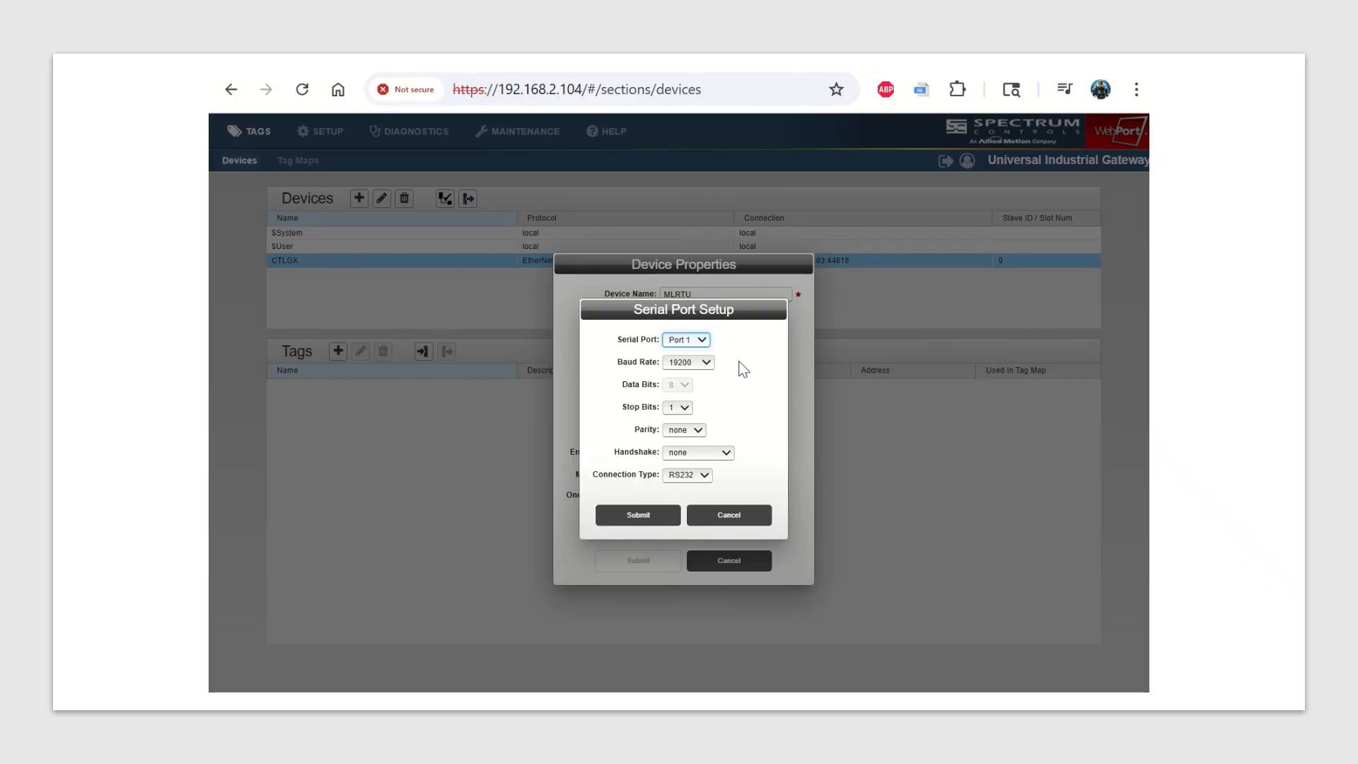
left_click(647, 516)
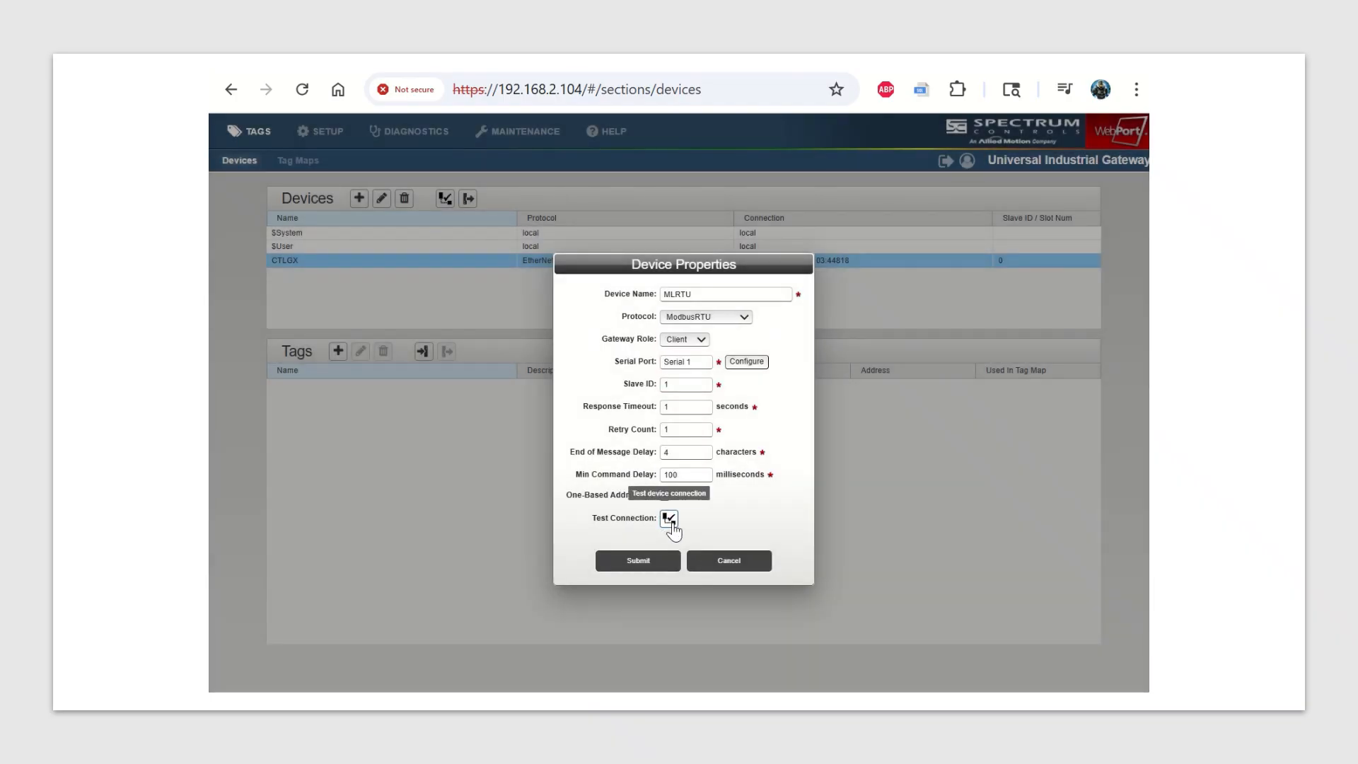
Test the connection to the MLRTU device and submit its properties.
left_click(670, 521)
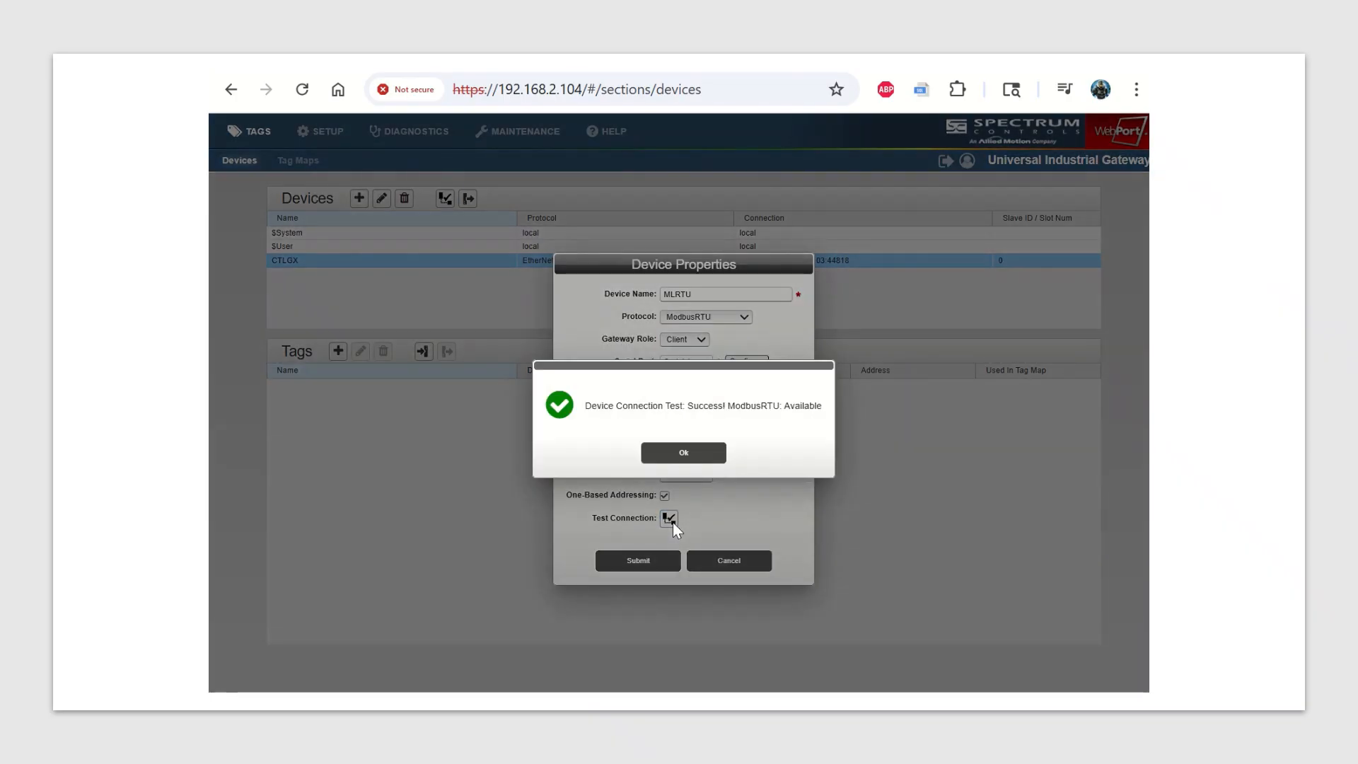
left_click(684, 454)
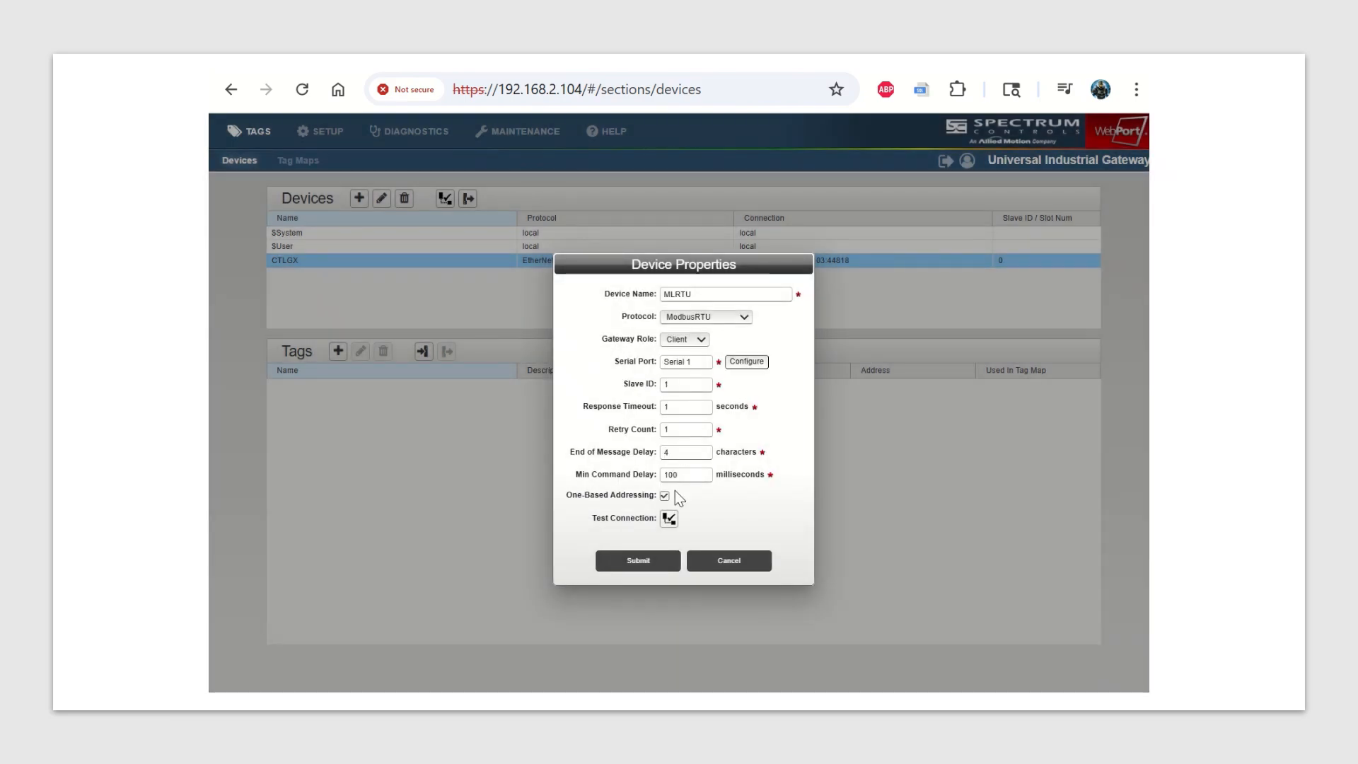
left_click(632, 563)
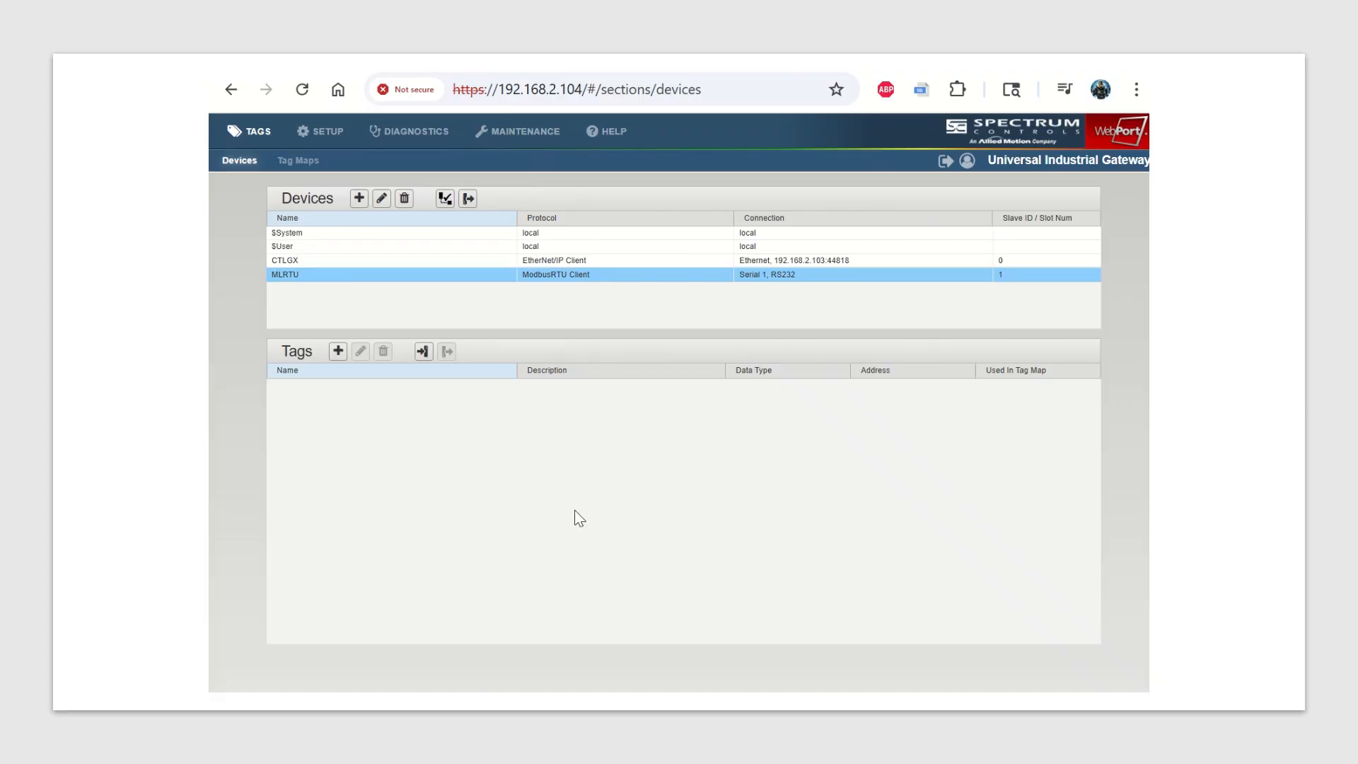
Add an INT tag named MB with address MB to the CTLGX device.
left_click(350, 266)
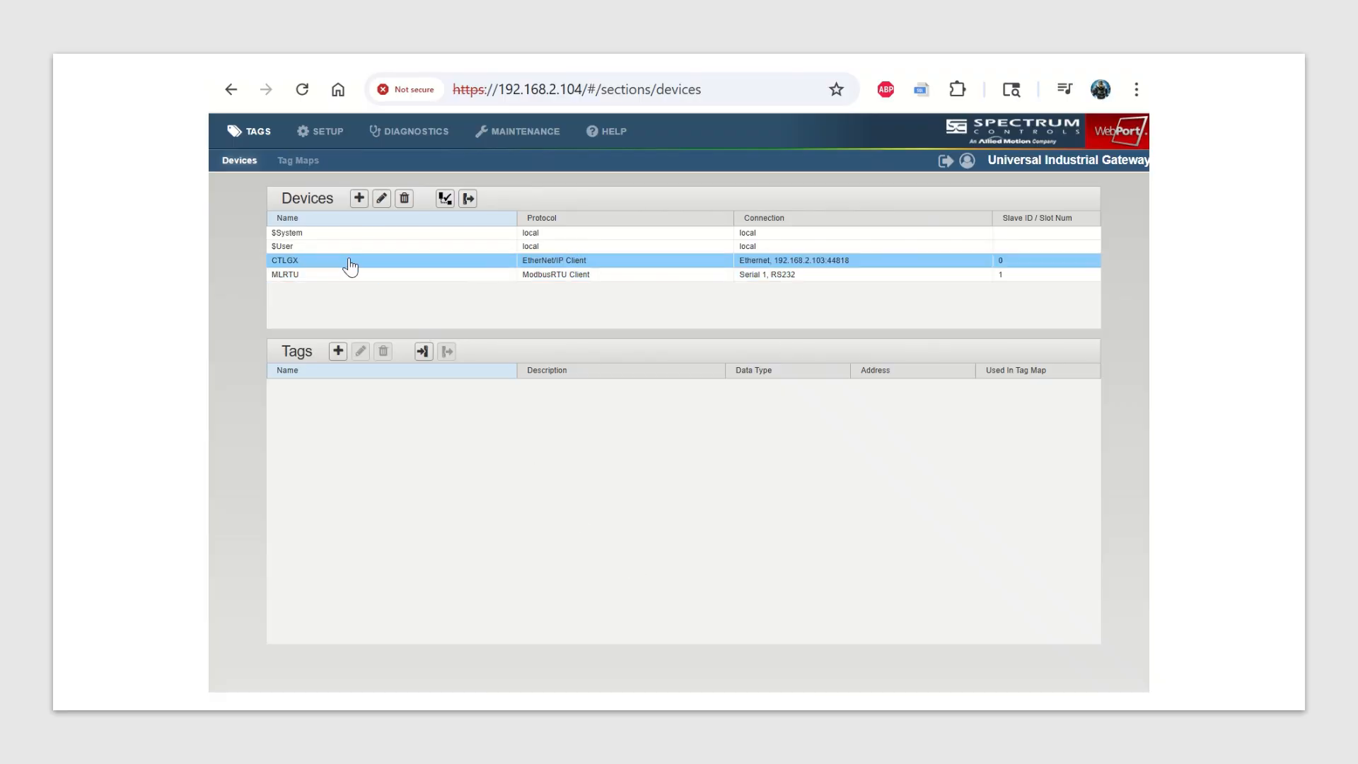
left_click(339, 352)
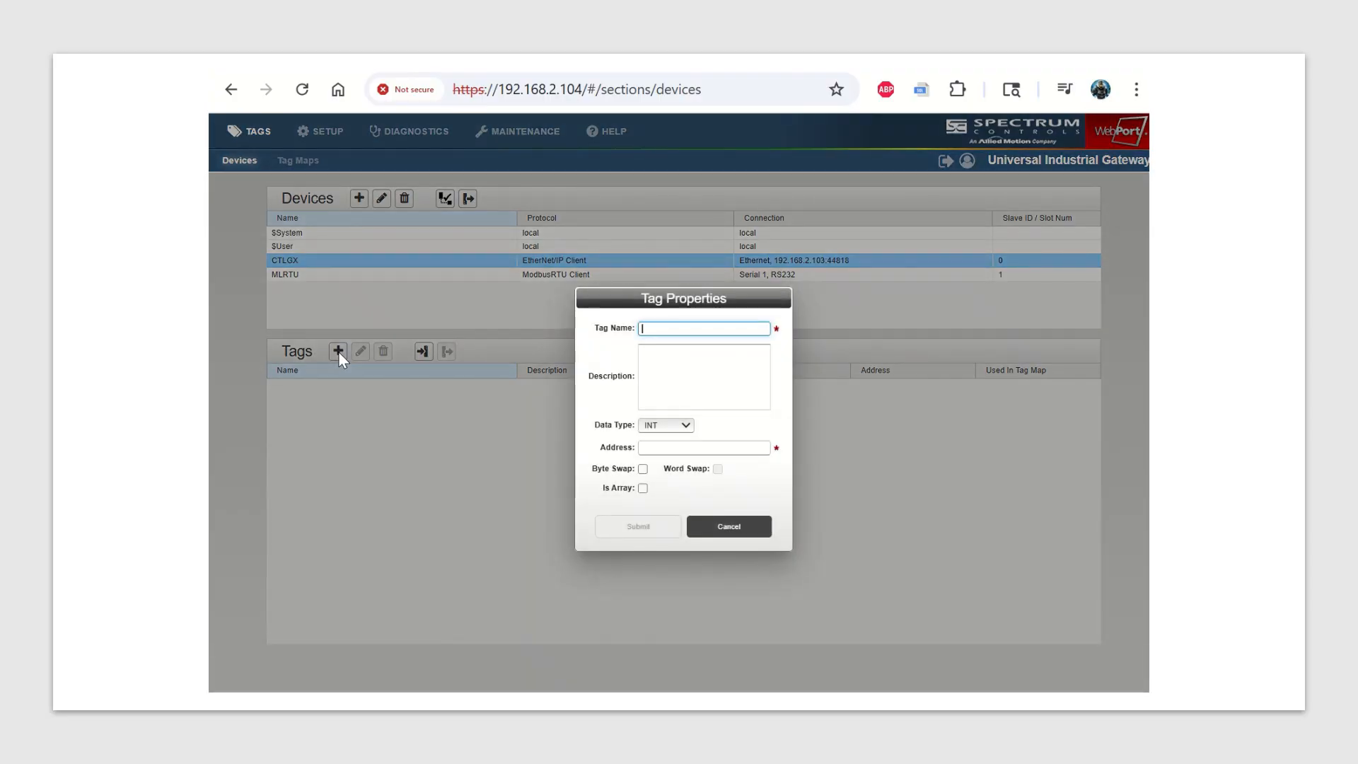
type("MB")
left_click(668, 450)
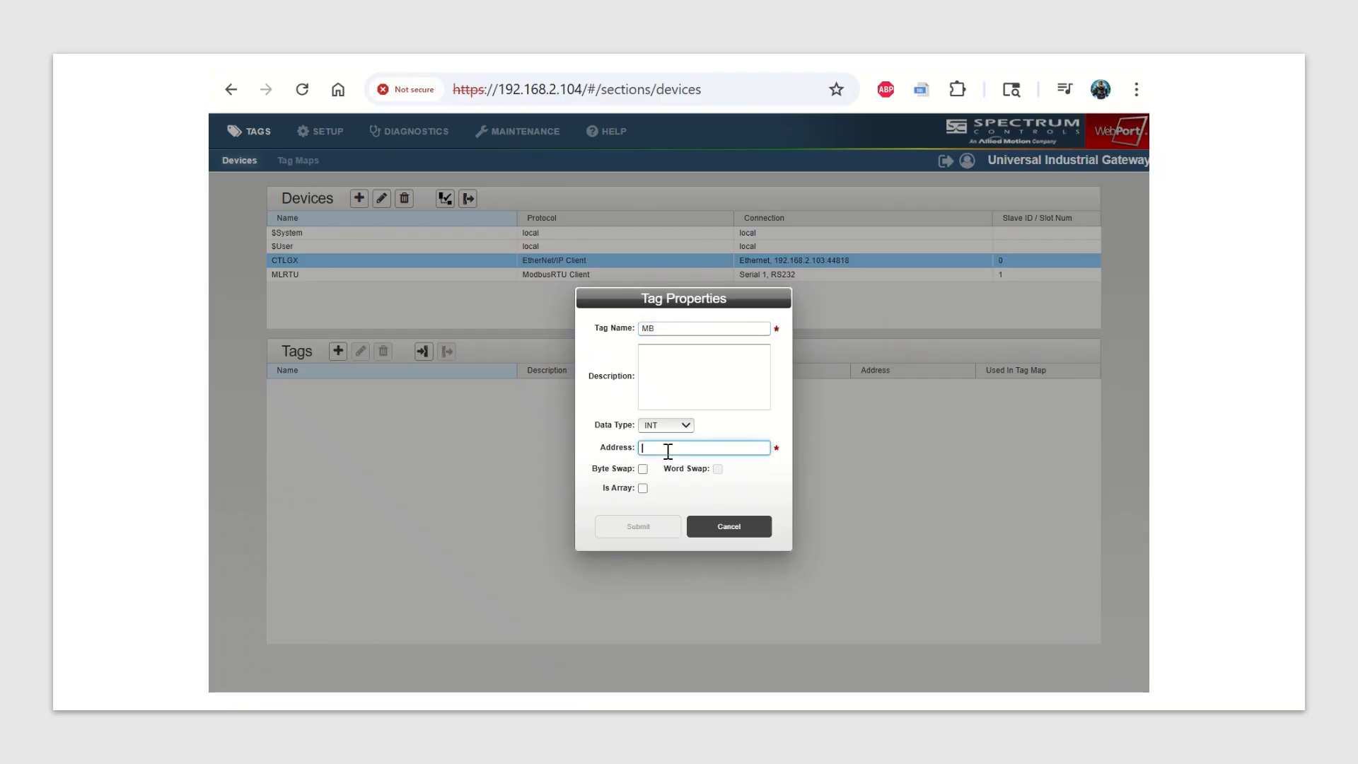
type("MB")
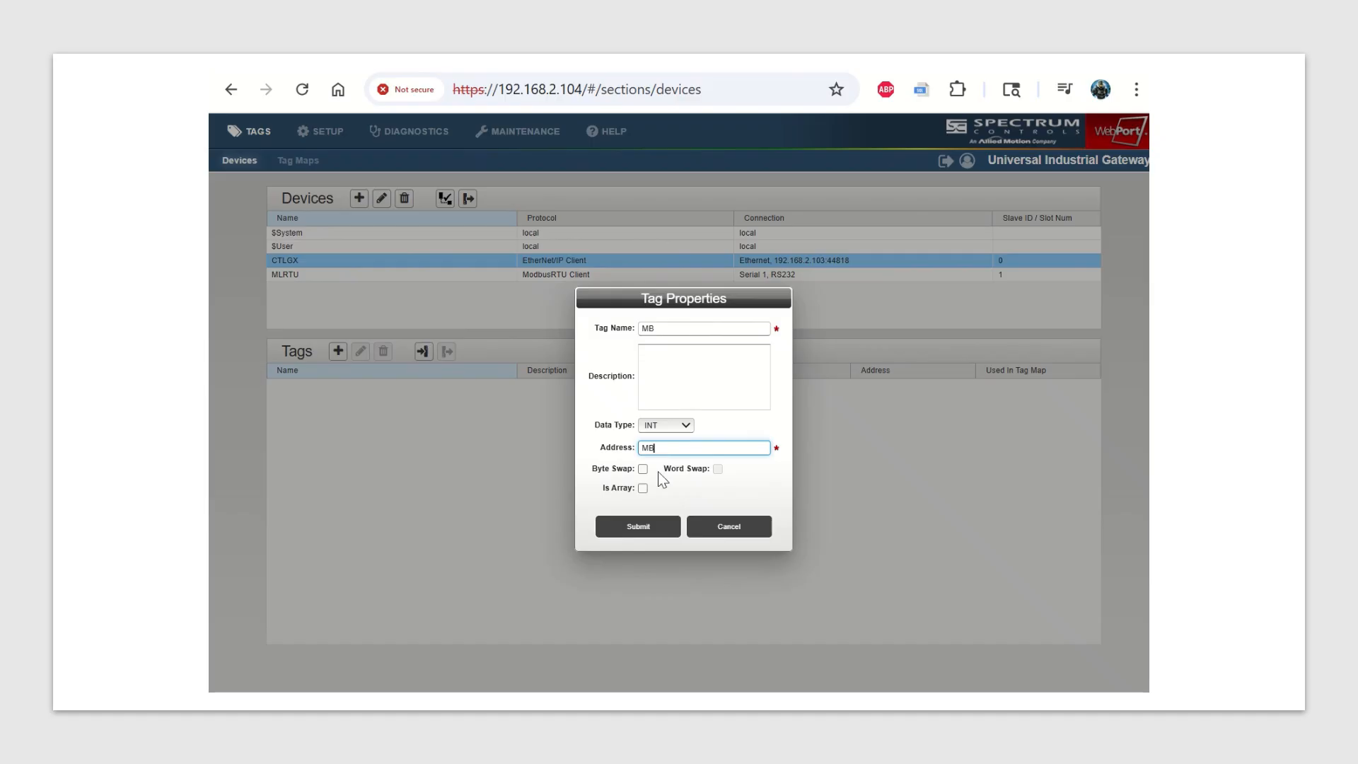
left_click(635, 529)
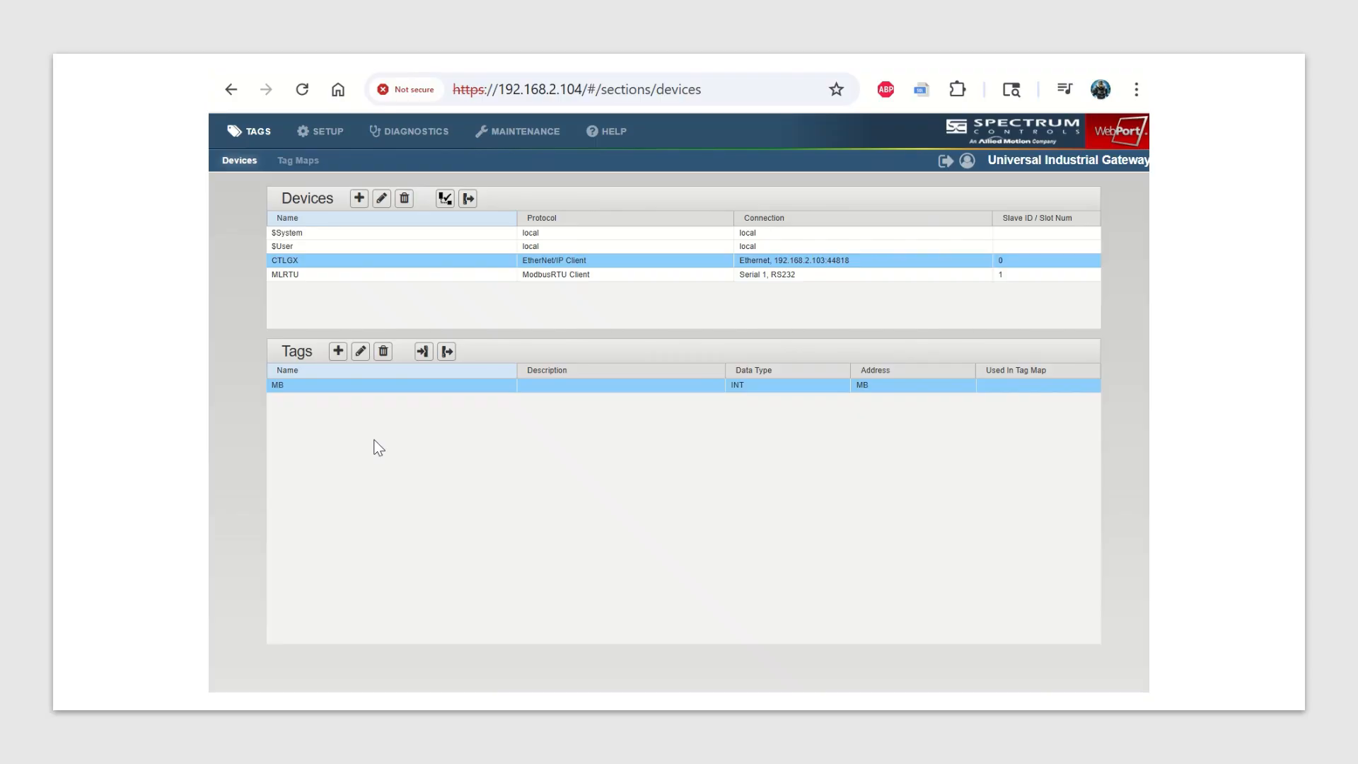
Add a USHORT tag named 40001 with address 40001 to the MLRTU device.
left_click(379, 276)
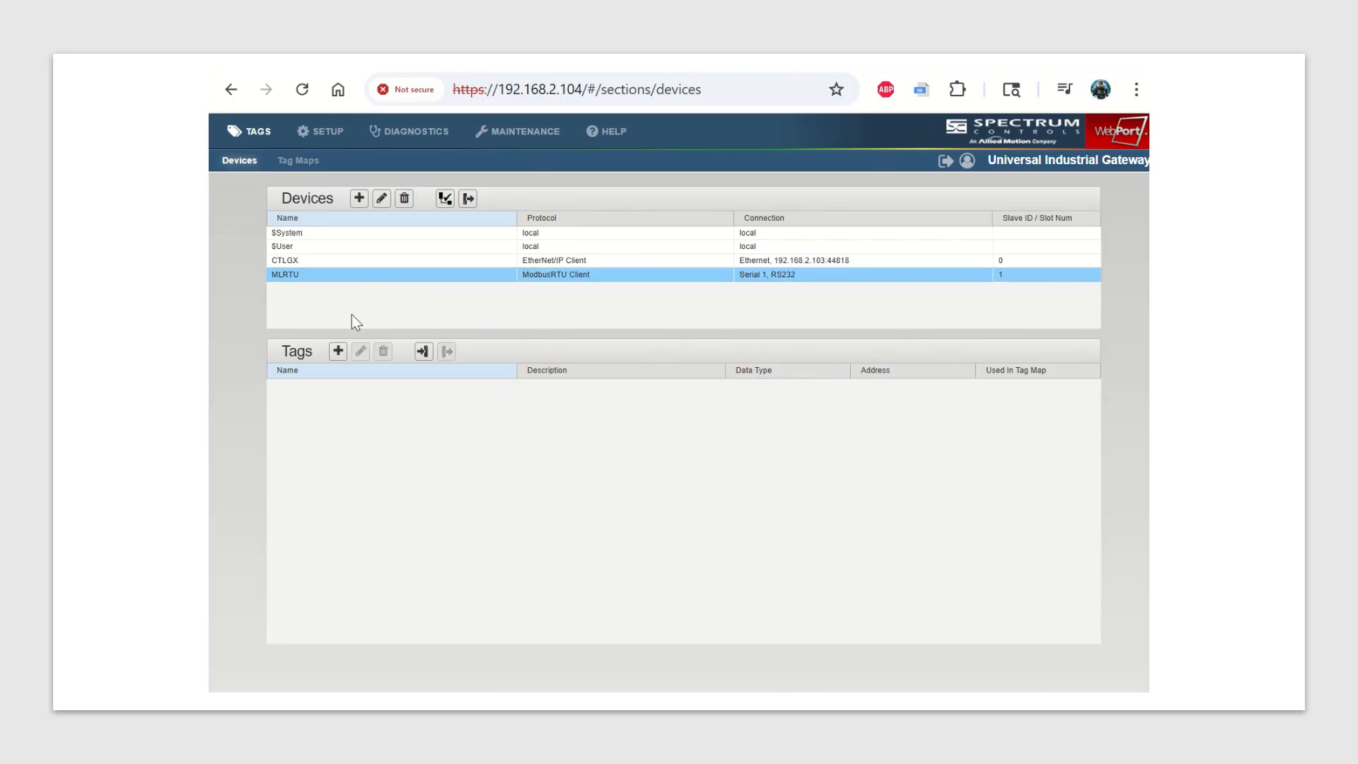
left_click(338, 351)
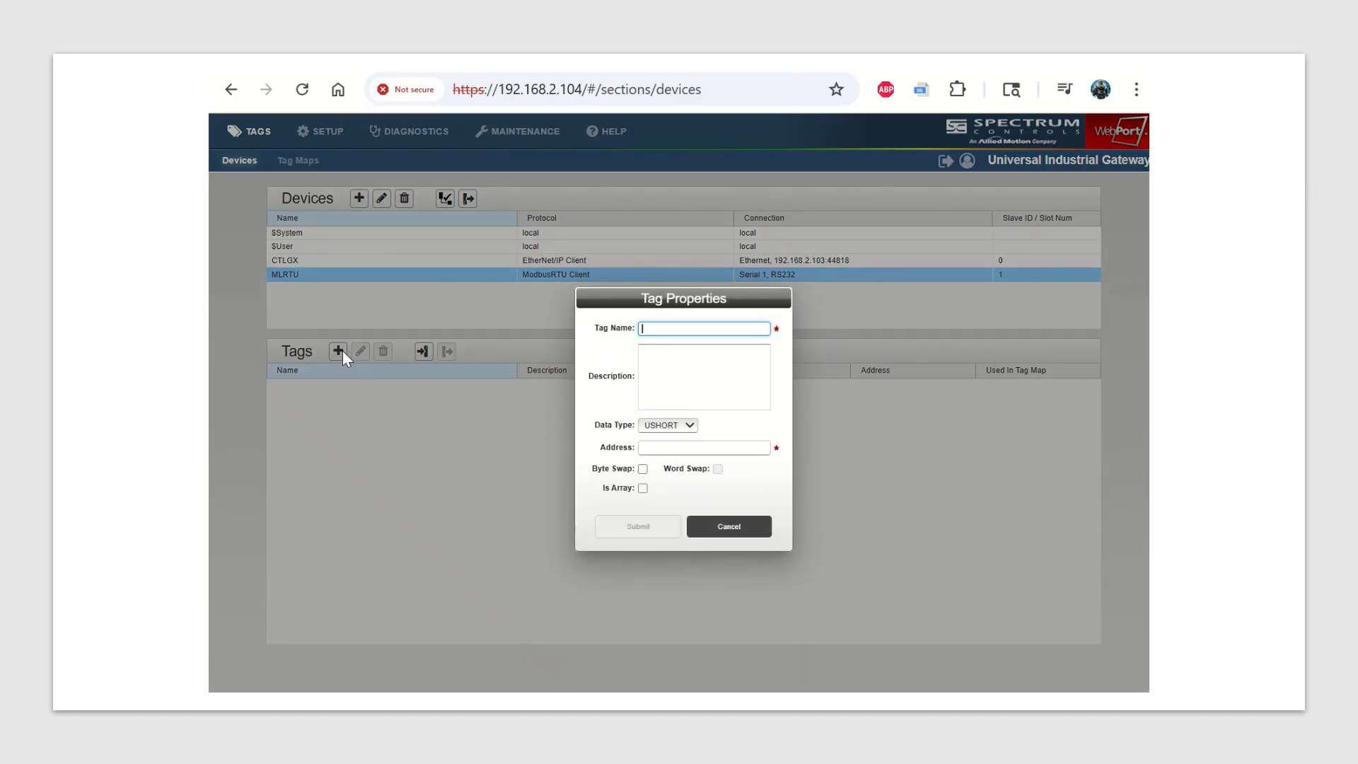
type("40001")
left_click(654, 452)
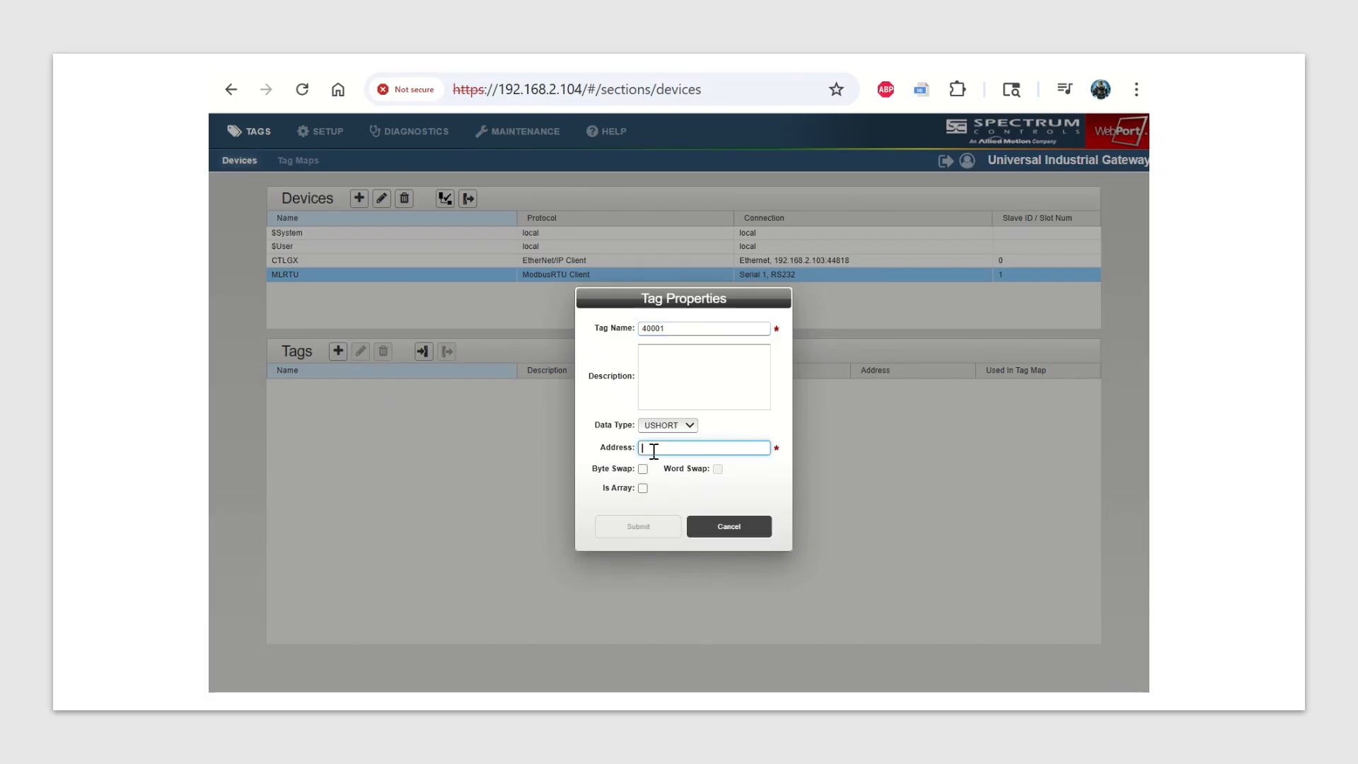
type("40001")
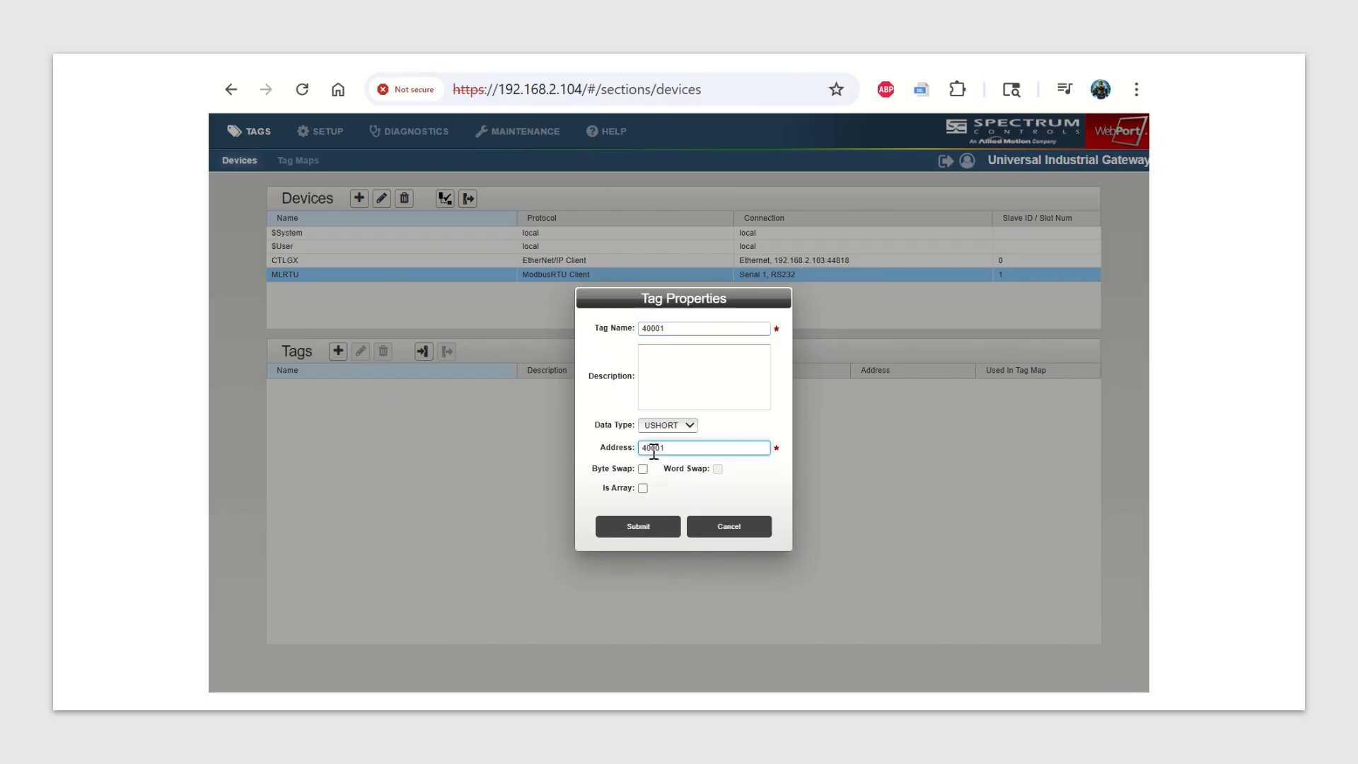
left_click(646, 530)
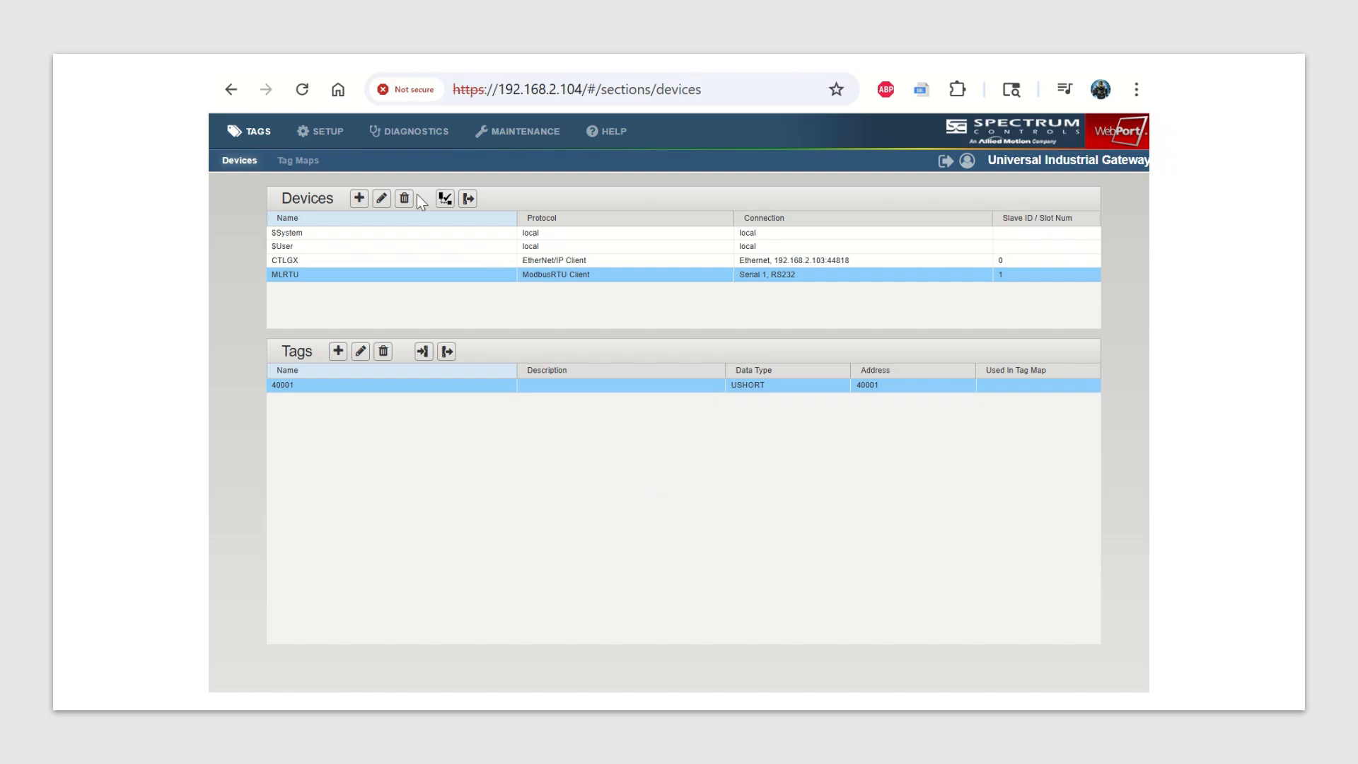
Create a tag map that copies the source tag CTLGX.MB to the destination tag MLRTU.40001.
left_click(298, 161)
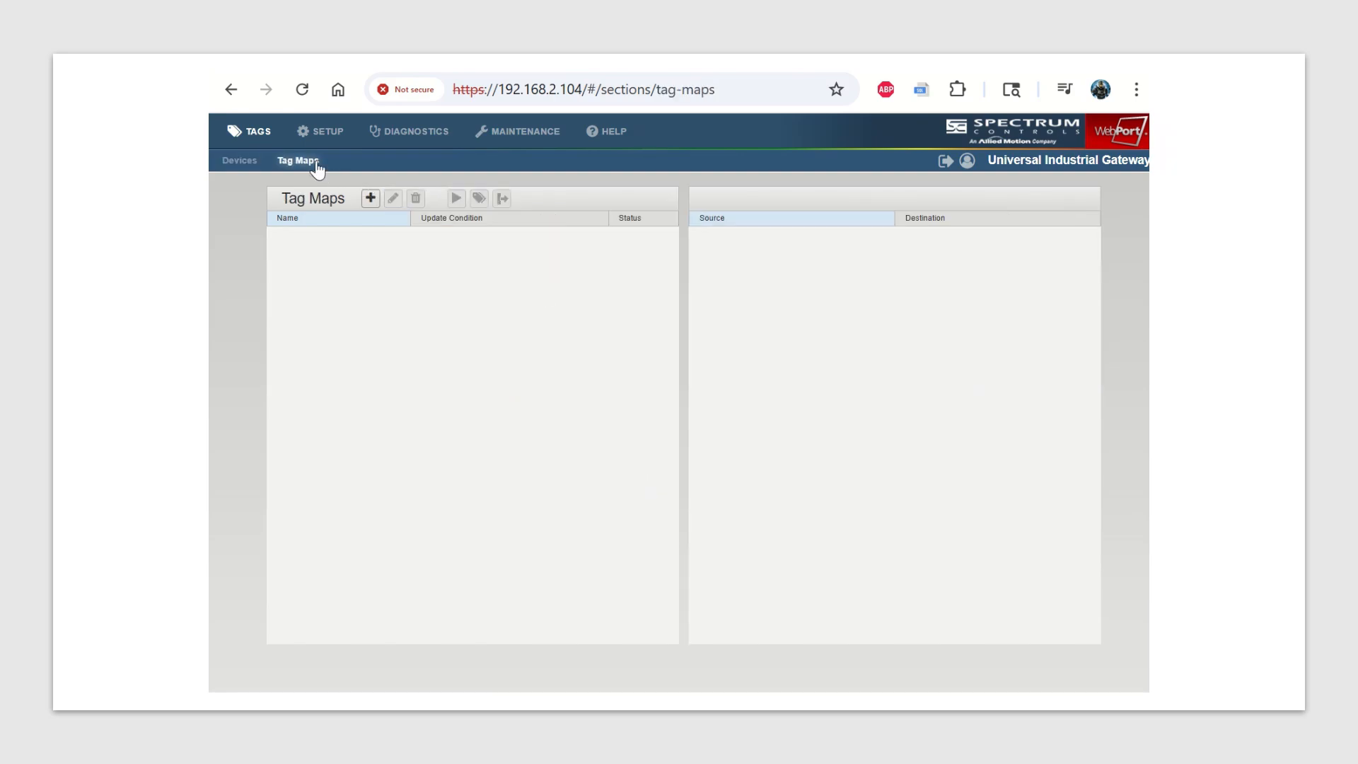
left_click(370, 202)
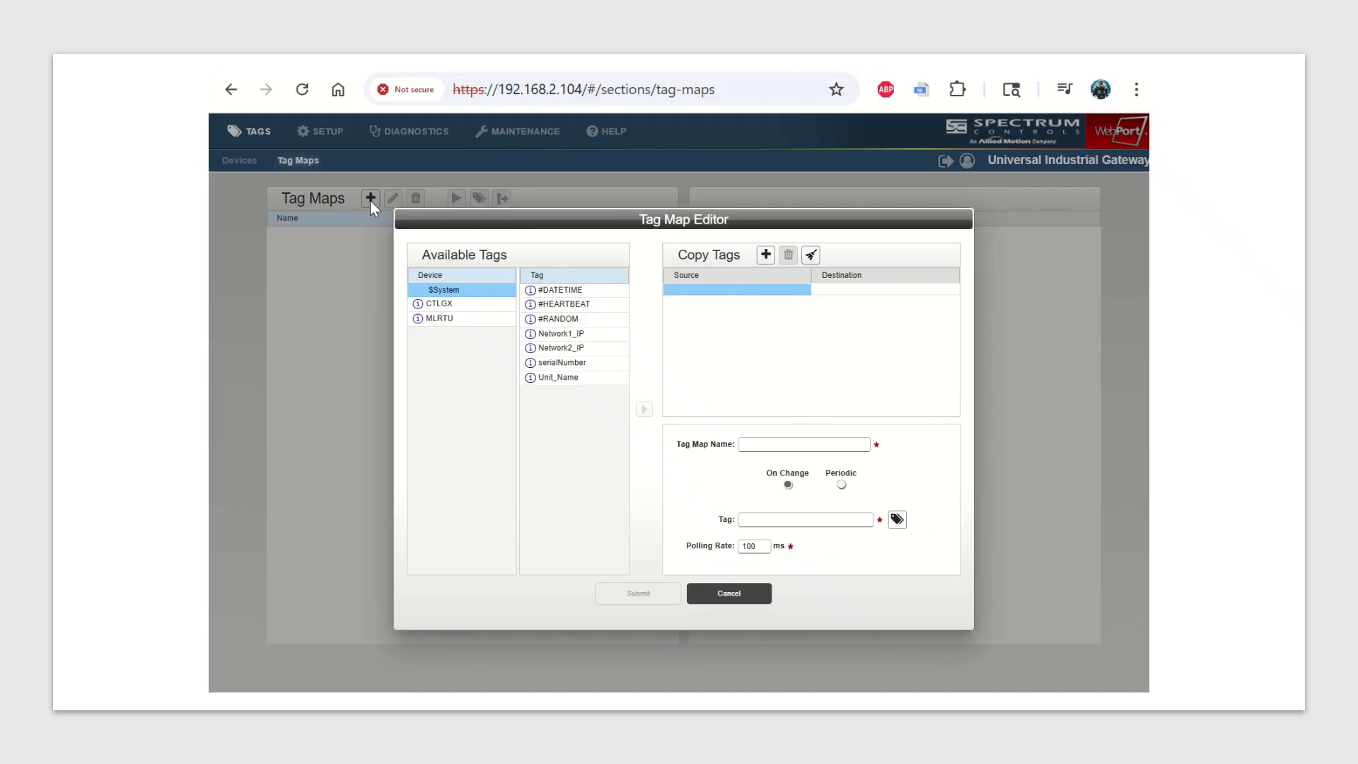
left_click(455, 306)
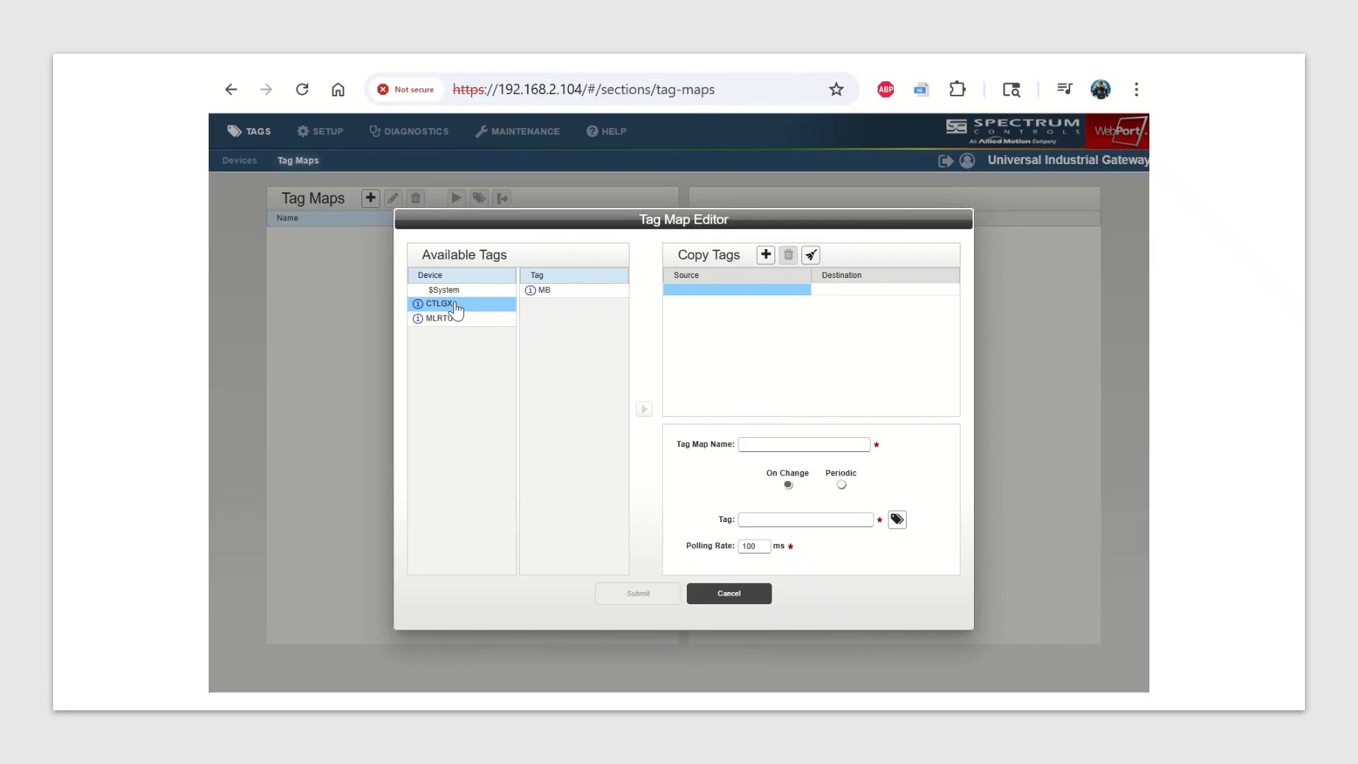
left_click(549, 294)
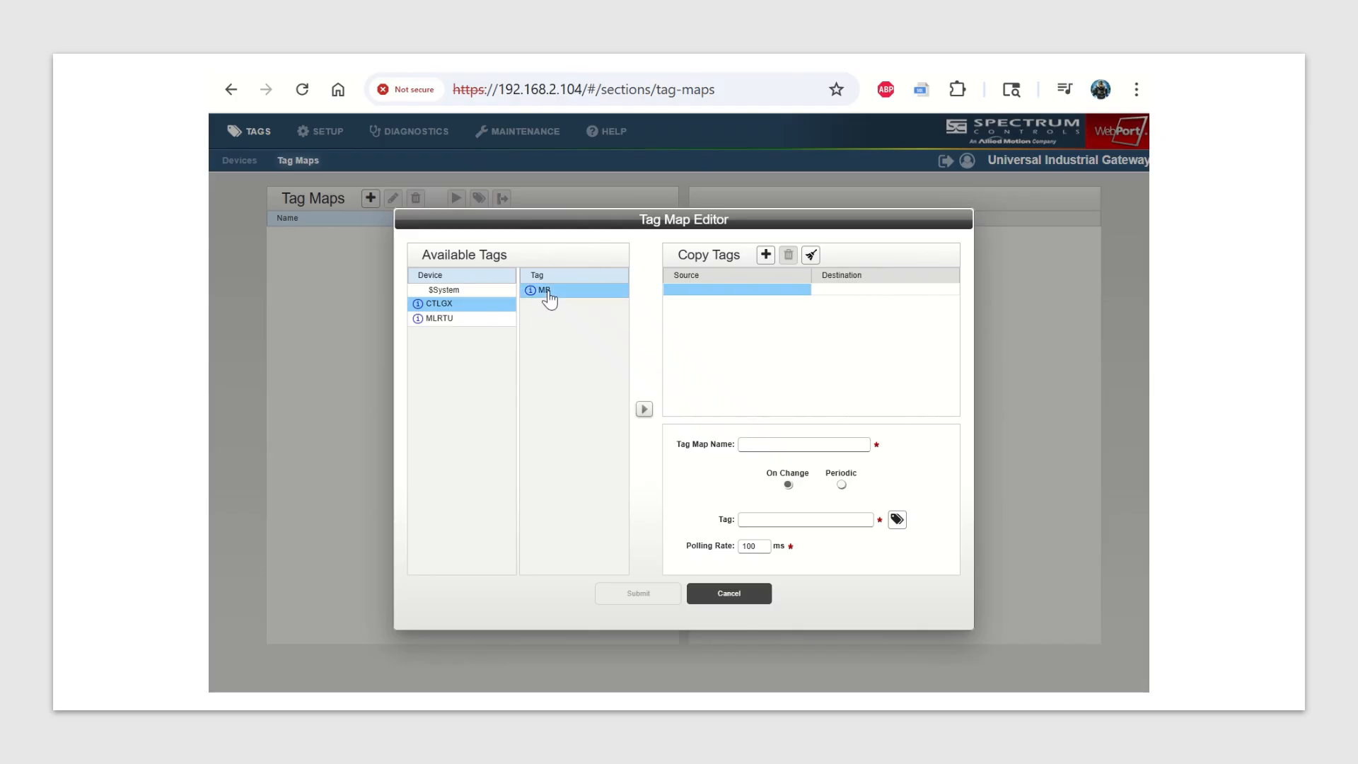
left_click(645, 412)
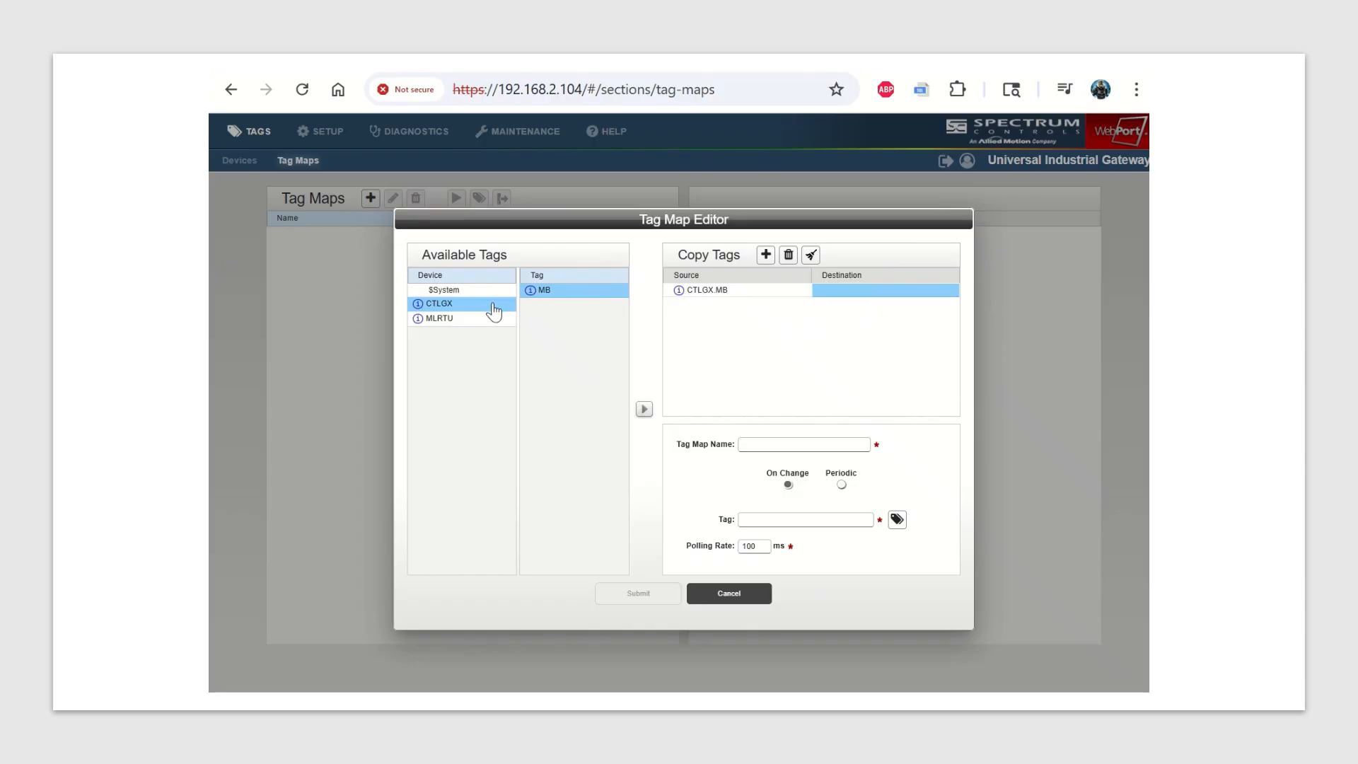
left_click(473, 326)
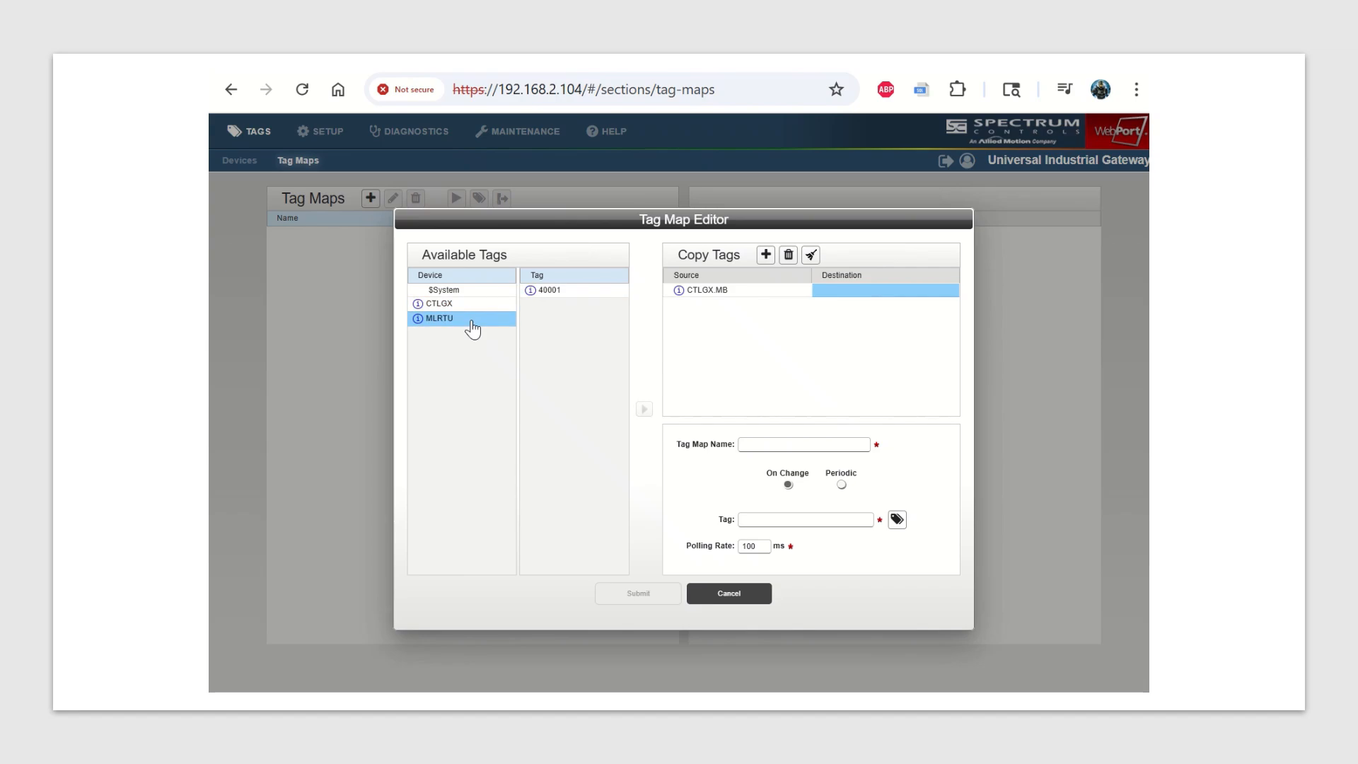
left_click(543, 297)
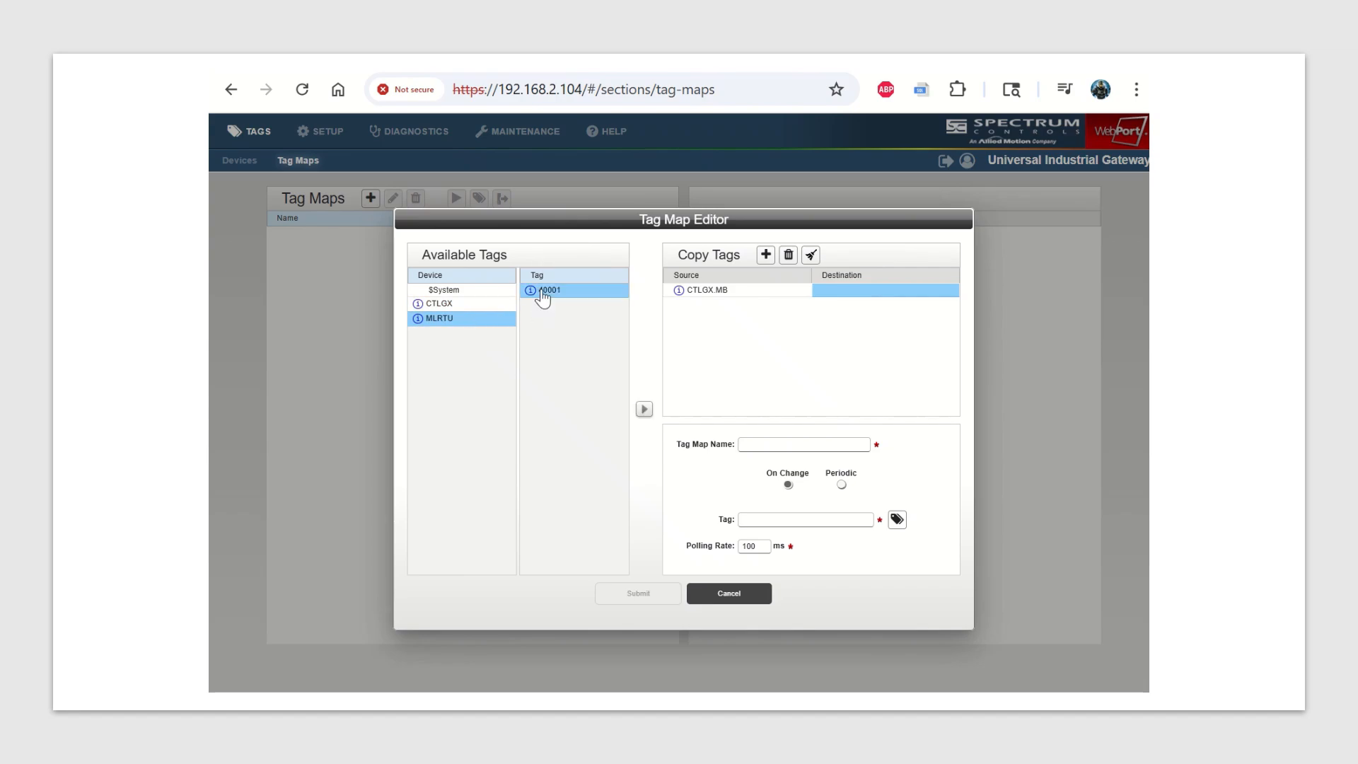
left_click(644, 411)
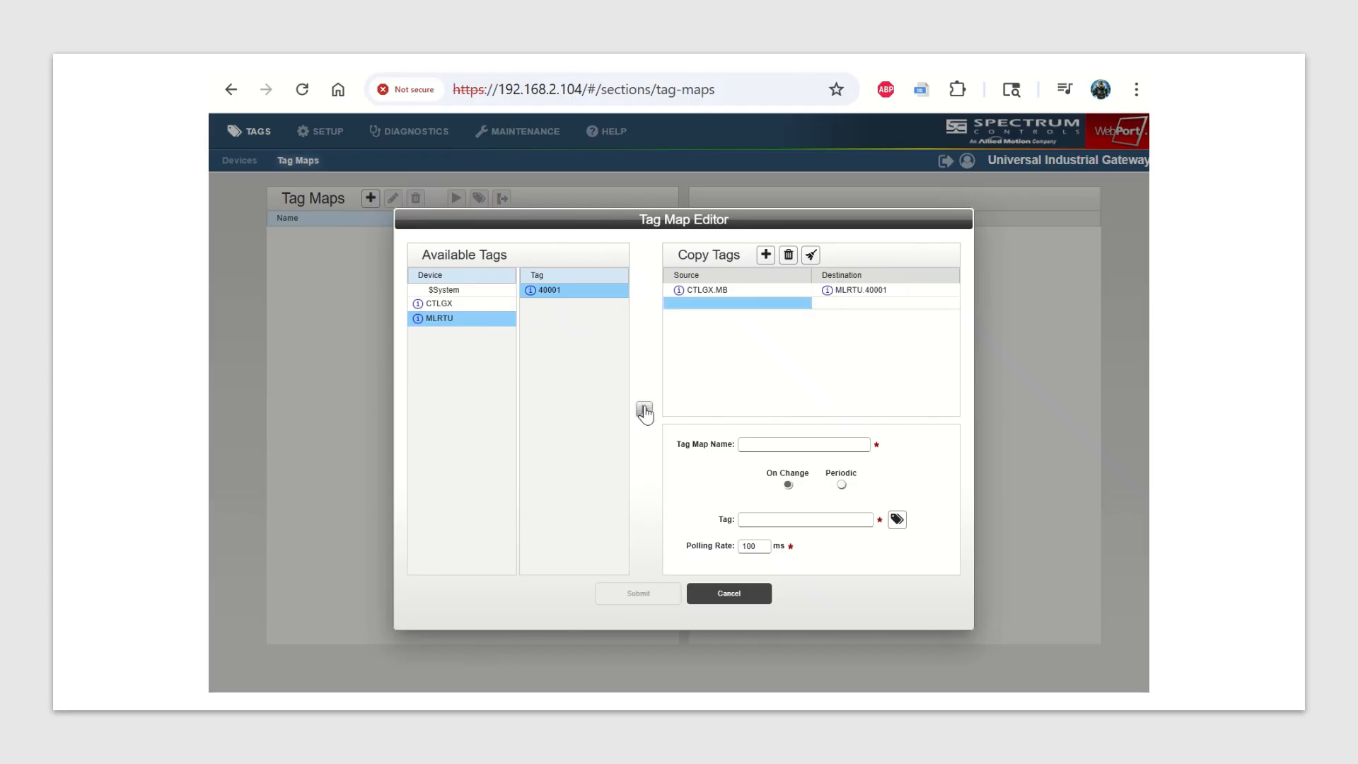
Save the tag map as TEST with a periodic update every 100 milliseconds and activate it.
left_click(754, 446)
type("TEST")
left_click(842, 486)
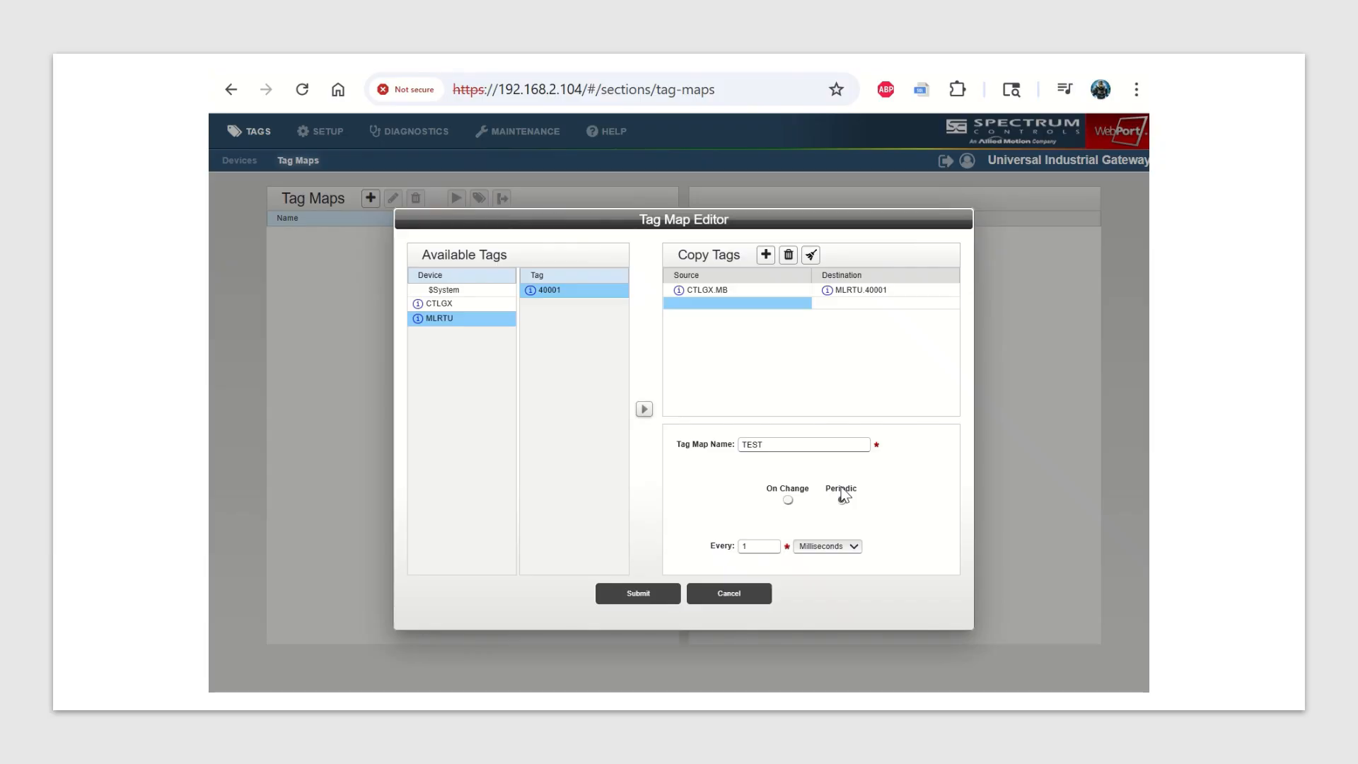
left_click(764, 545)
type("00")
left_click(641, 594)
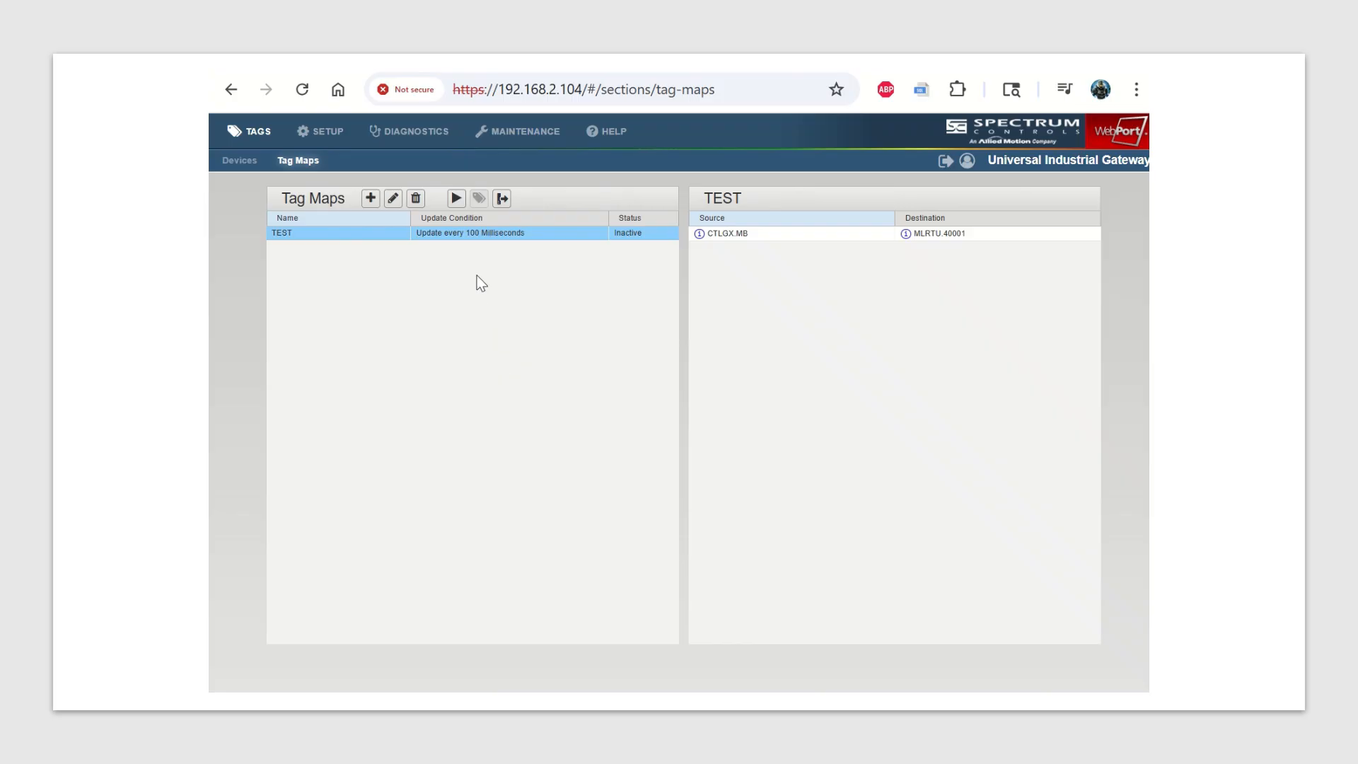
left_click(455, 200)
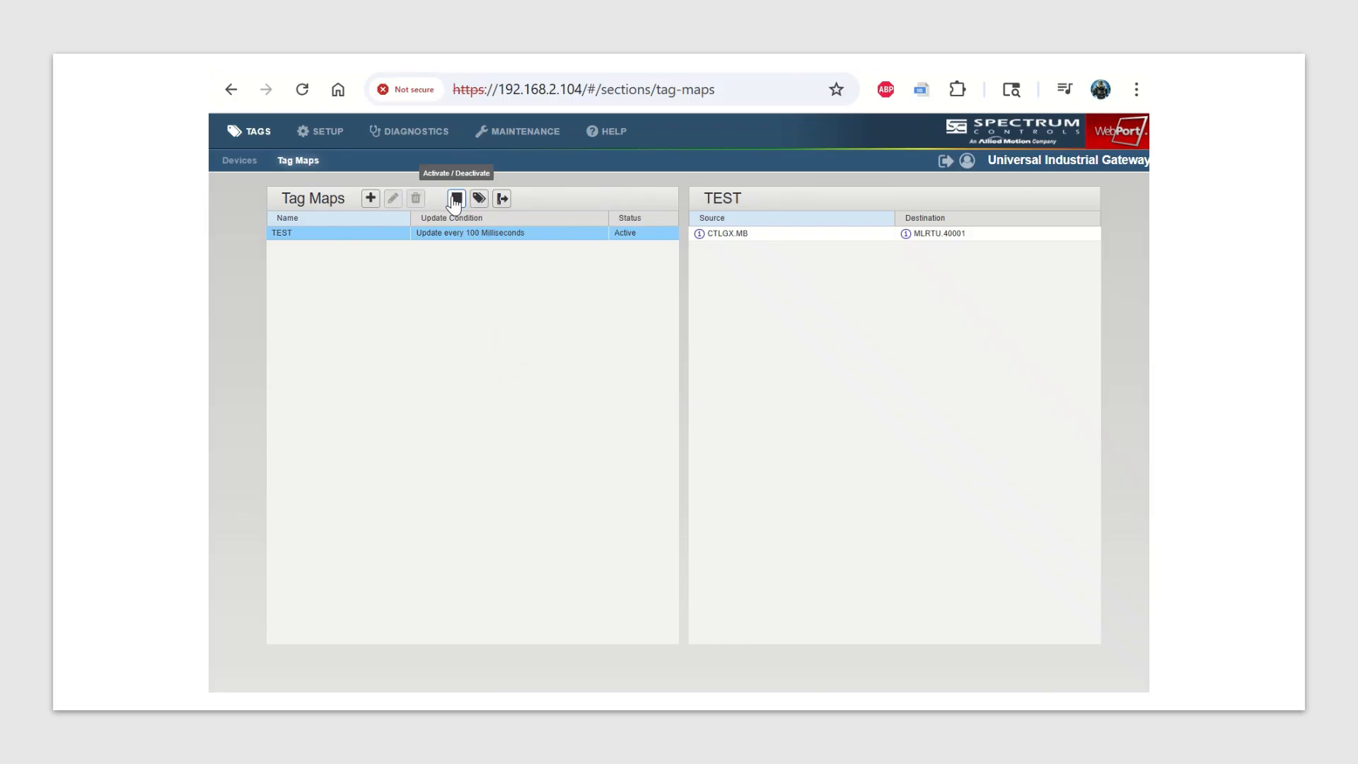
Check the live source and destination values of the TEST tag map, and deactivate the map.
left_click(480, 199)
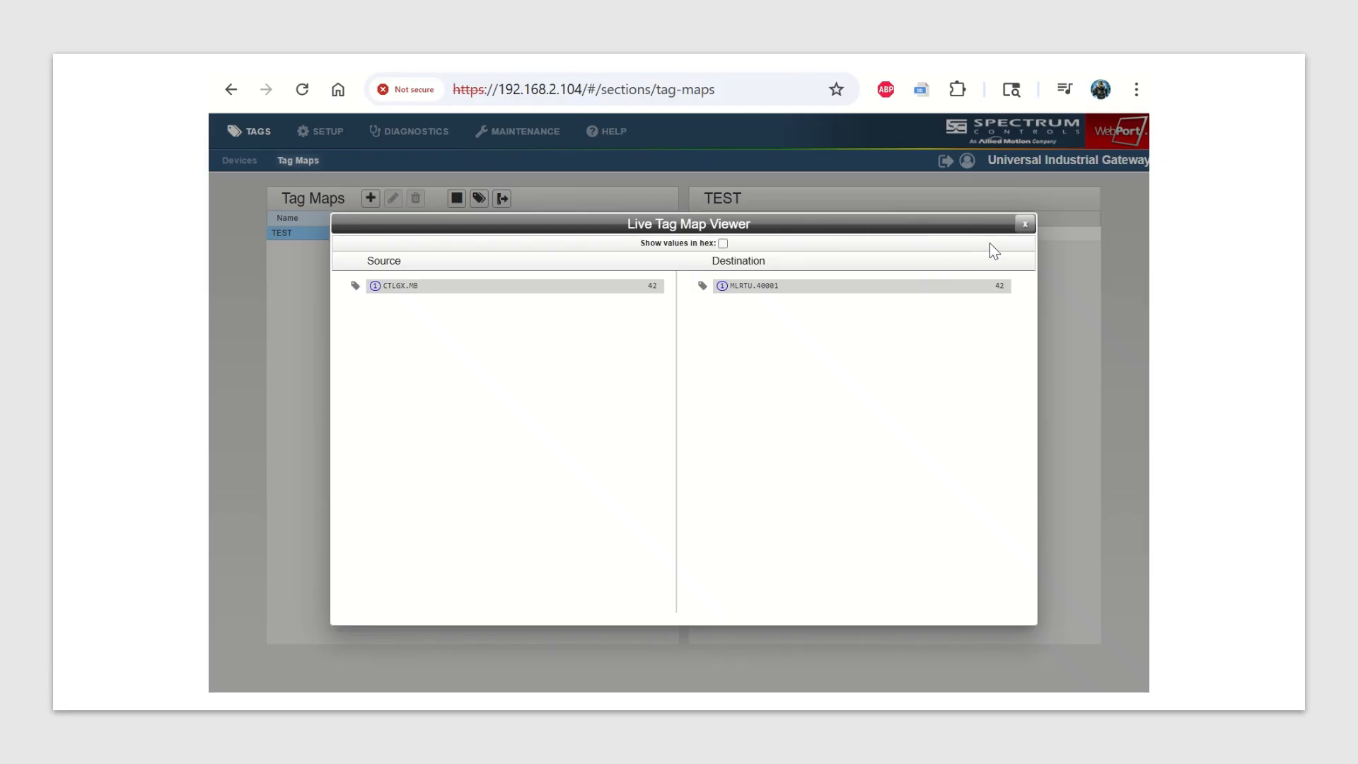
left_click(1025, 223)
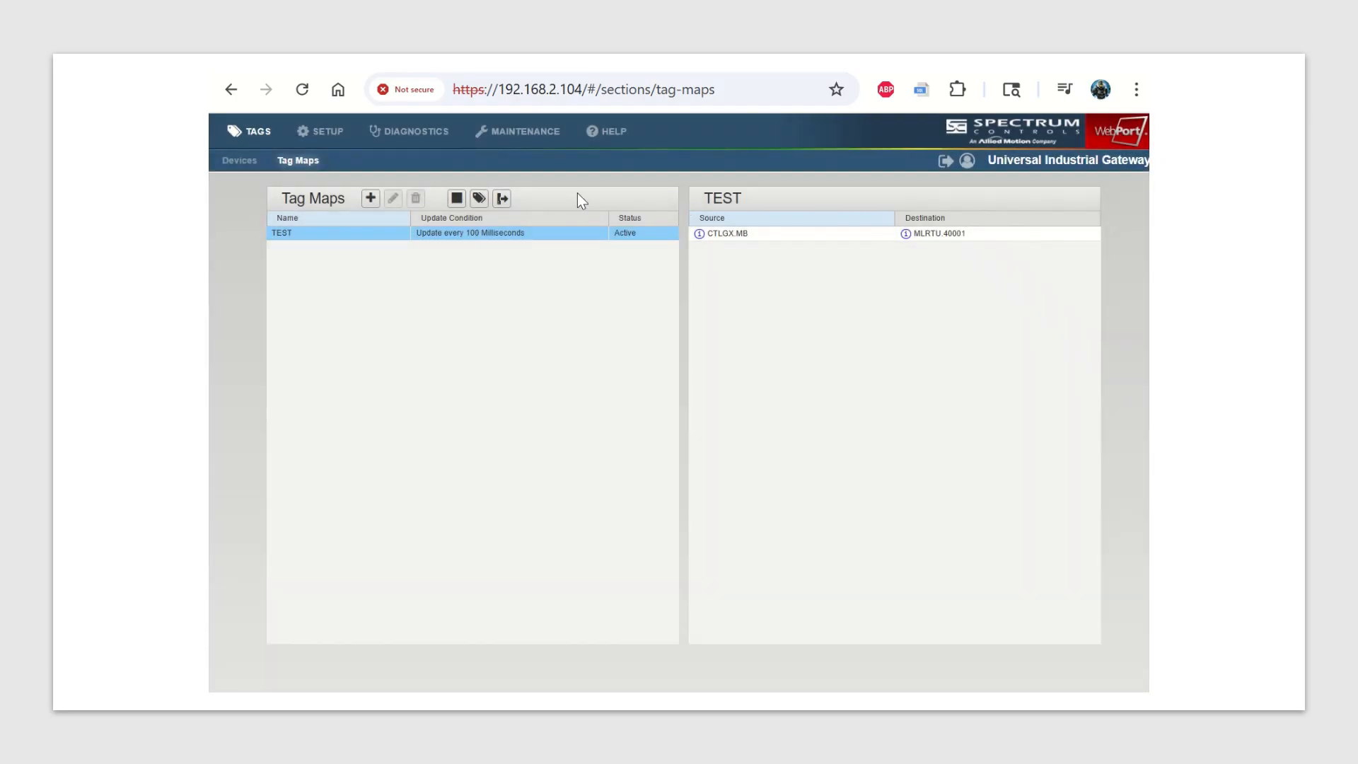
left_click(457, 198)
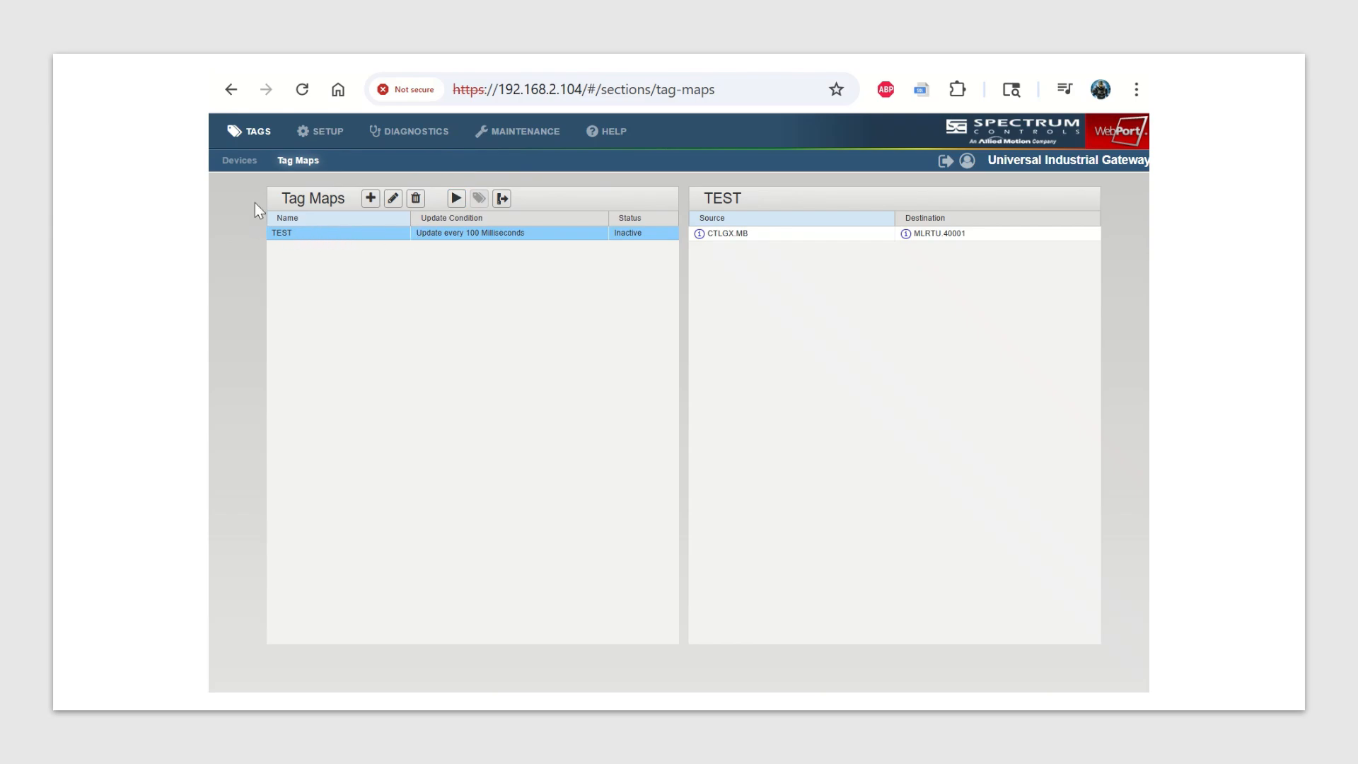
Add an INT tag named MBTEST to the local $User device.
left_click(240, 162)
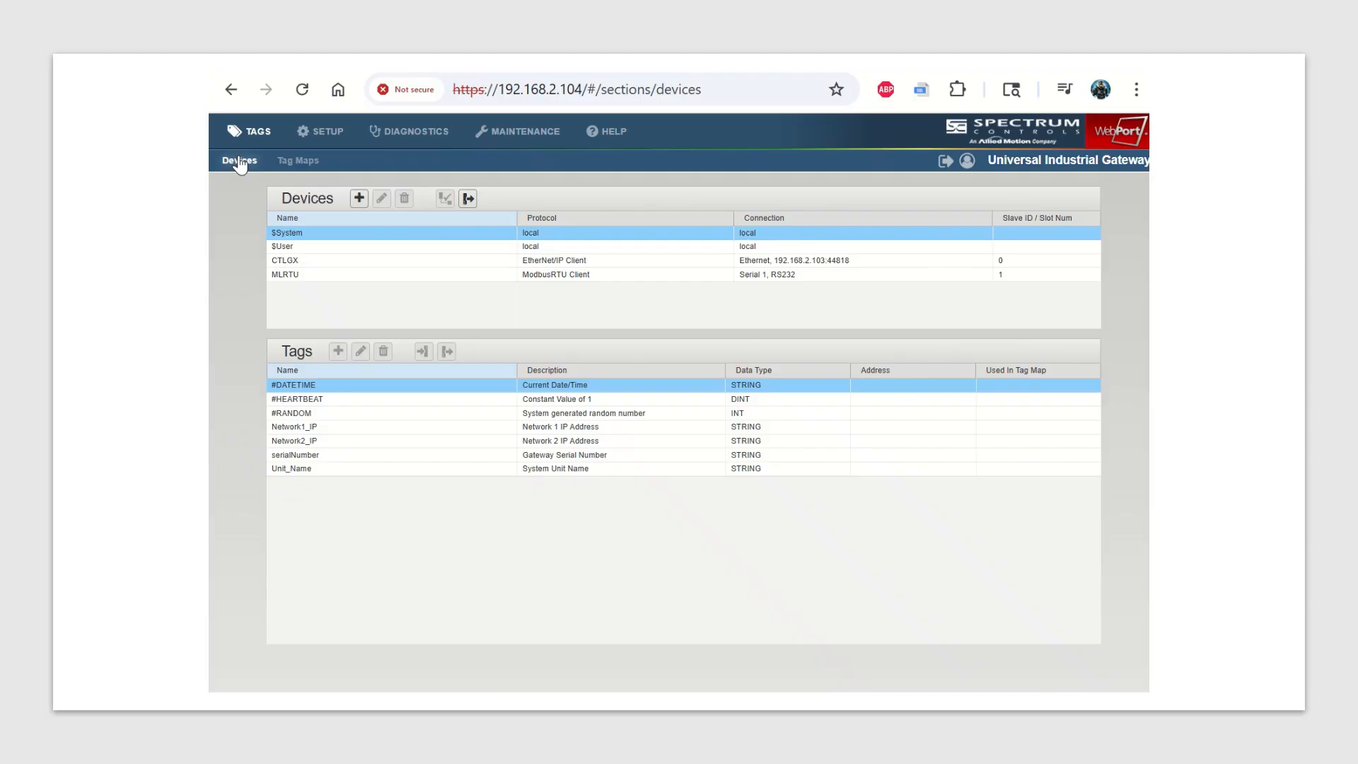
left_click(351, 252)
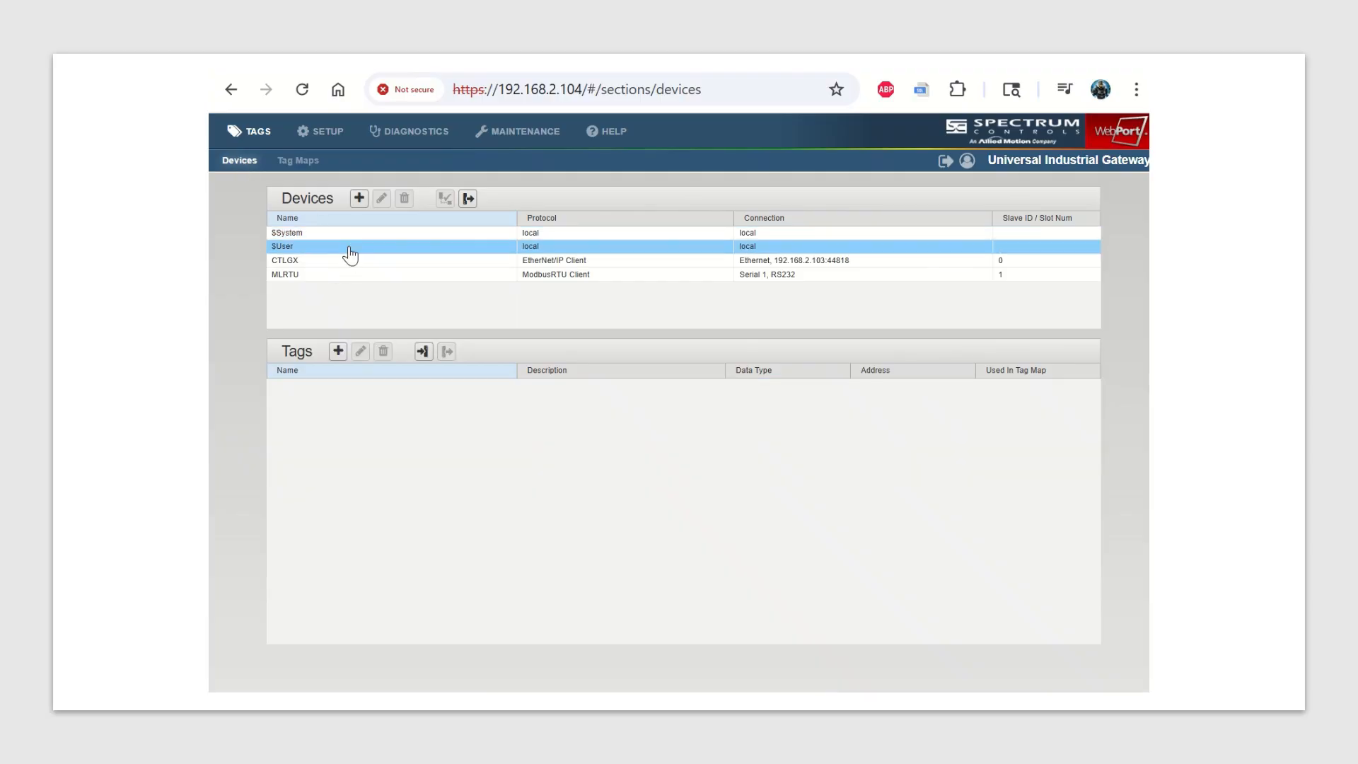
left_click(338, 352)
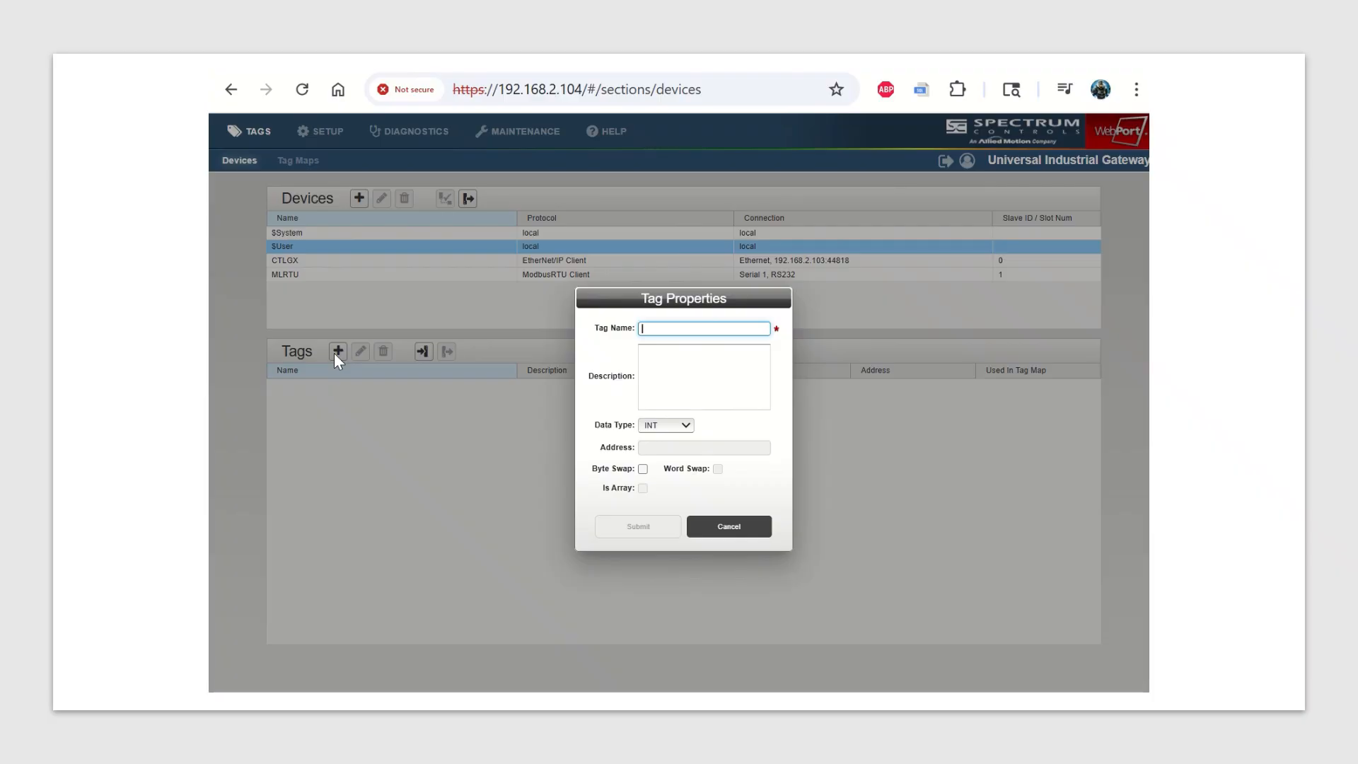
type("MBTES")
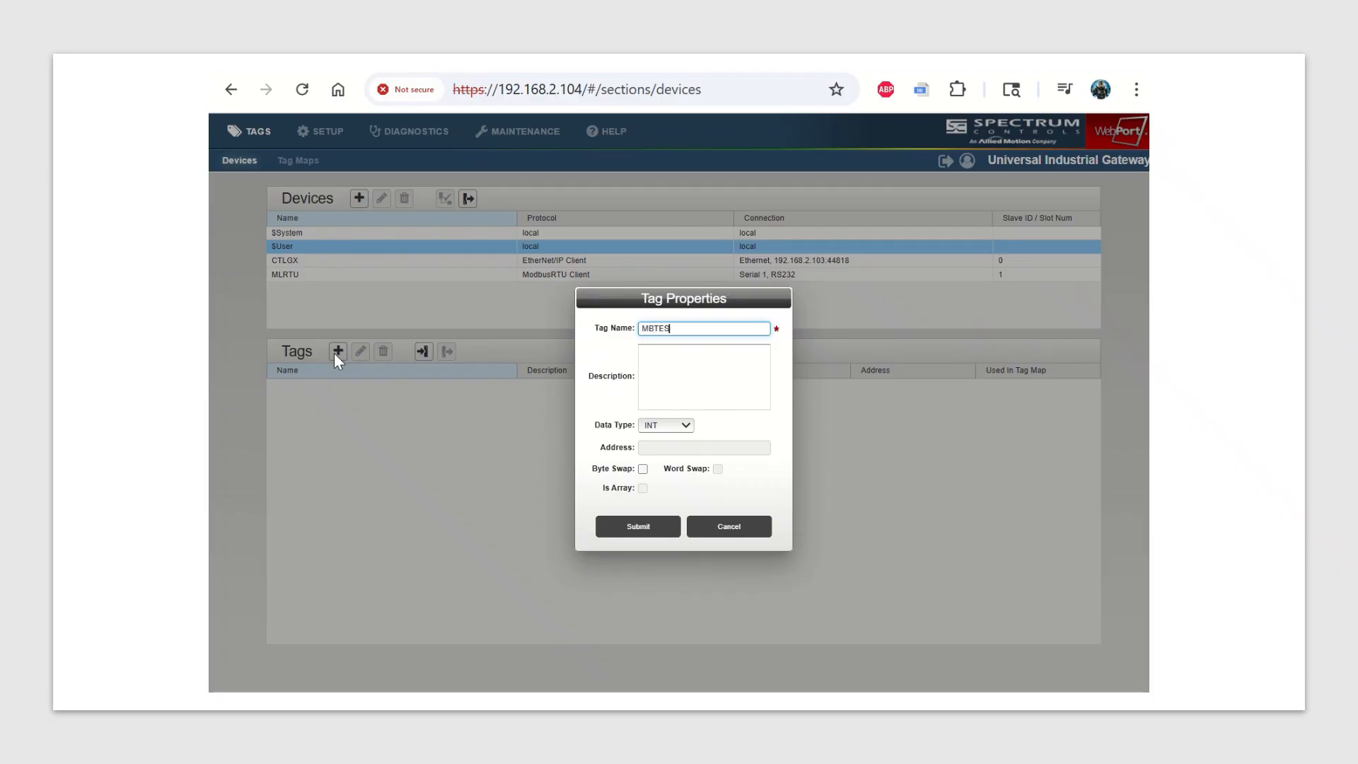
type("T")
left_click(636, 524)
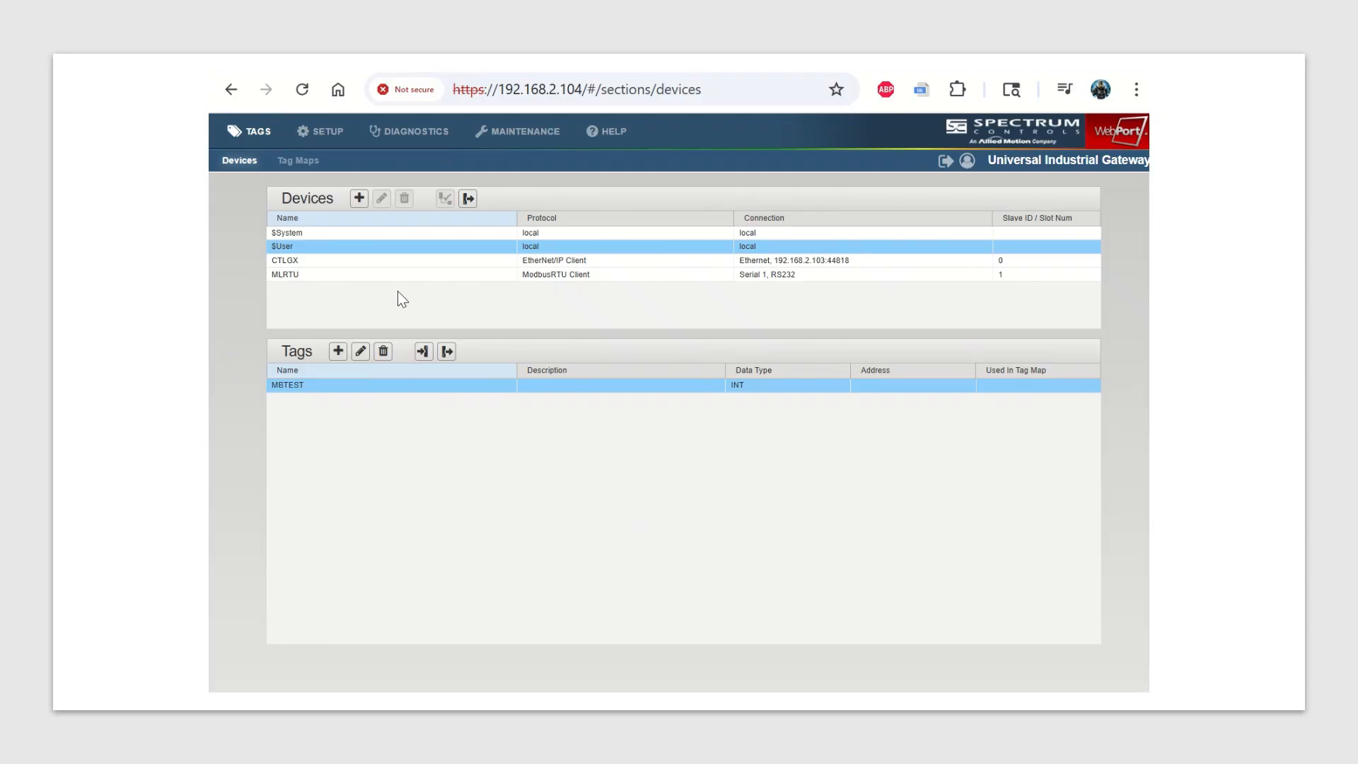
Start a new tag map that copies the source tag CTLGX.MB to the destination tag $User.MBTEST.
left_click(306, 164)
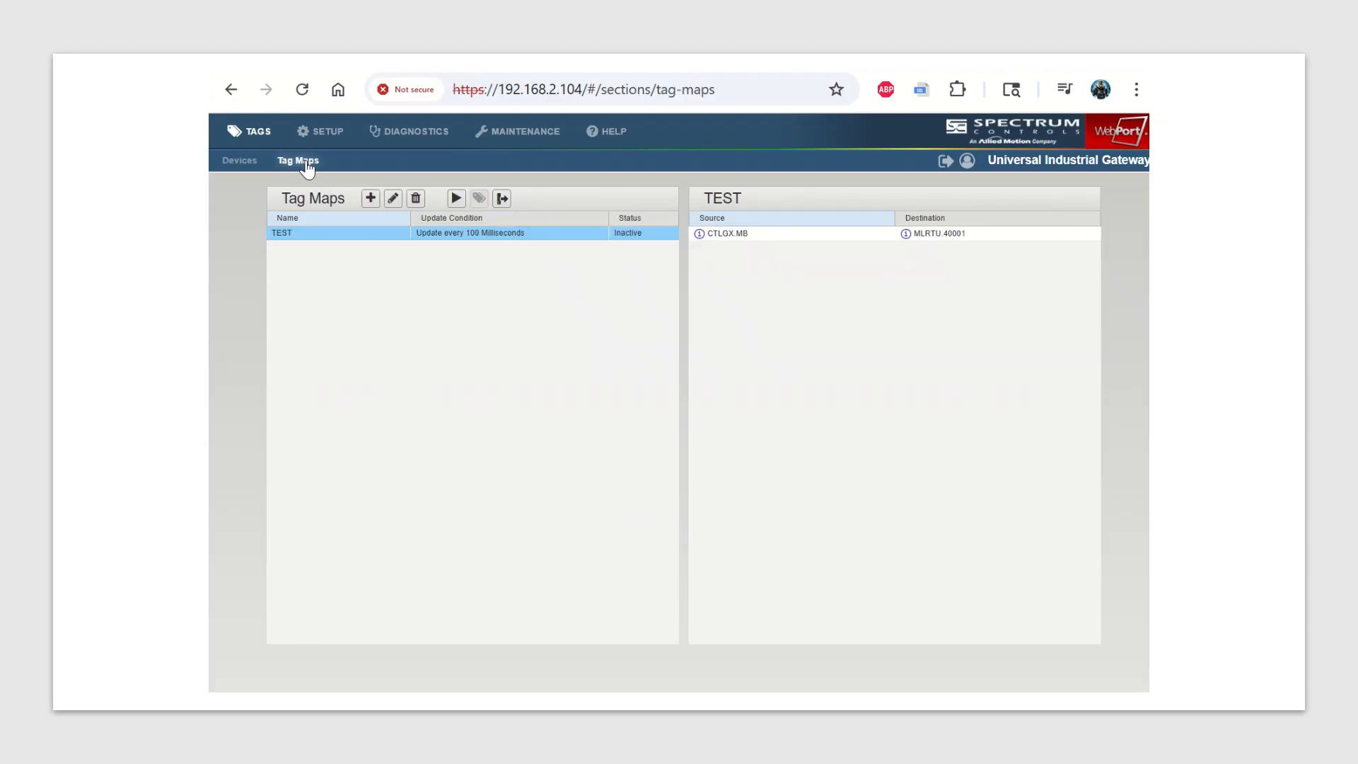
left_click(369, 201)
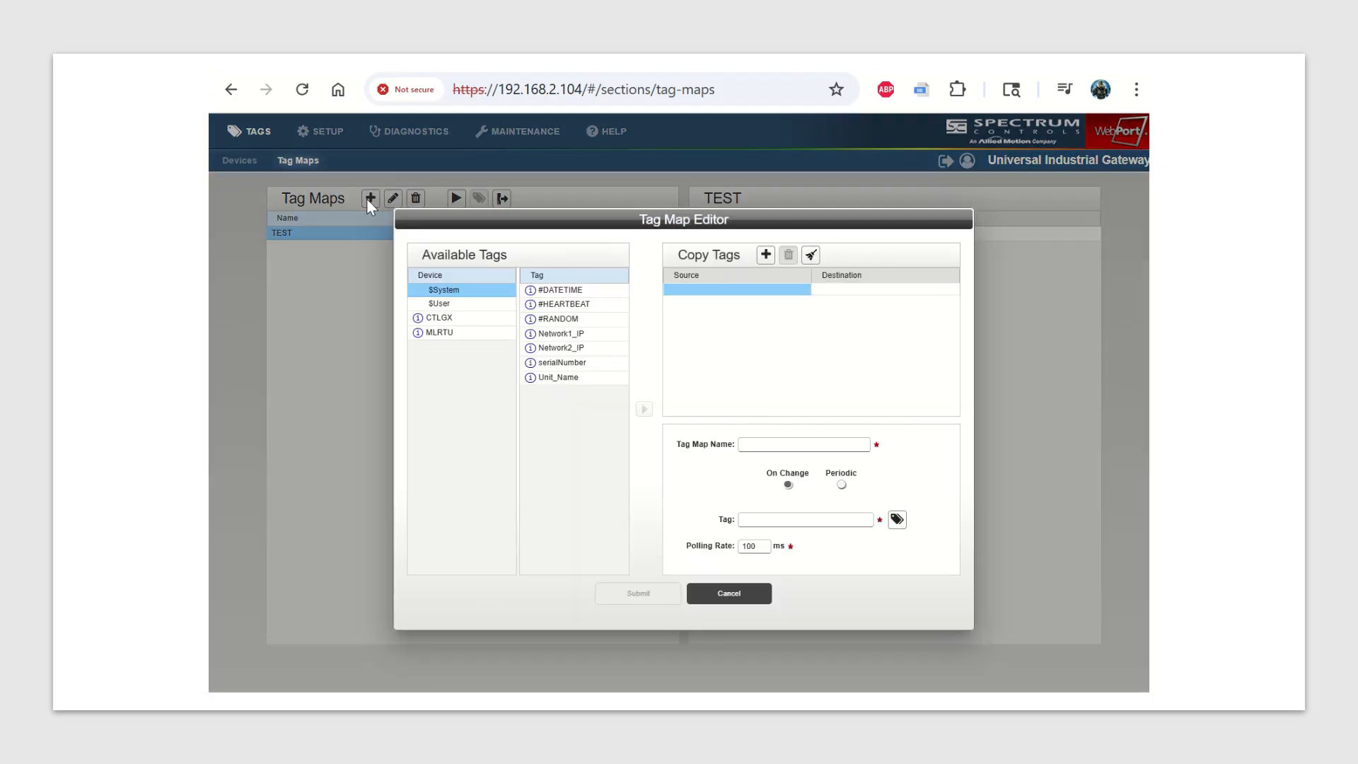
left_click(450, 325)
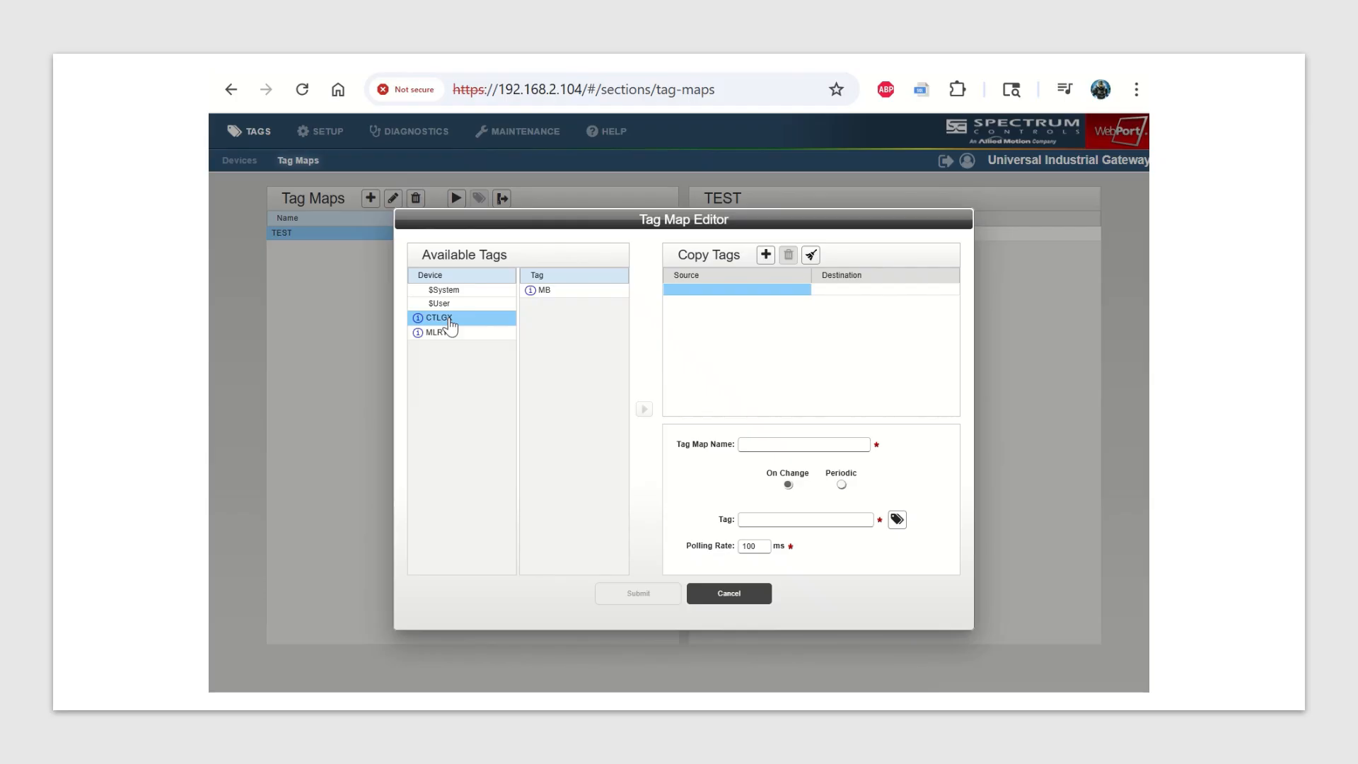
left_click(545, 296)
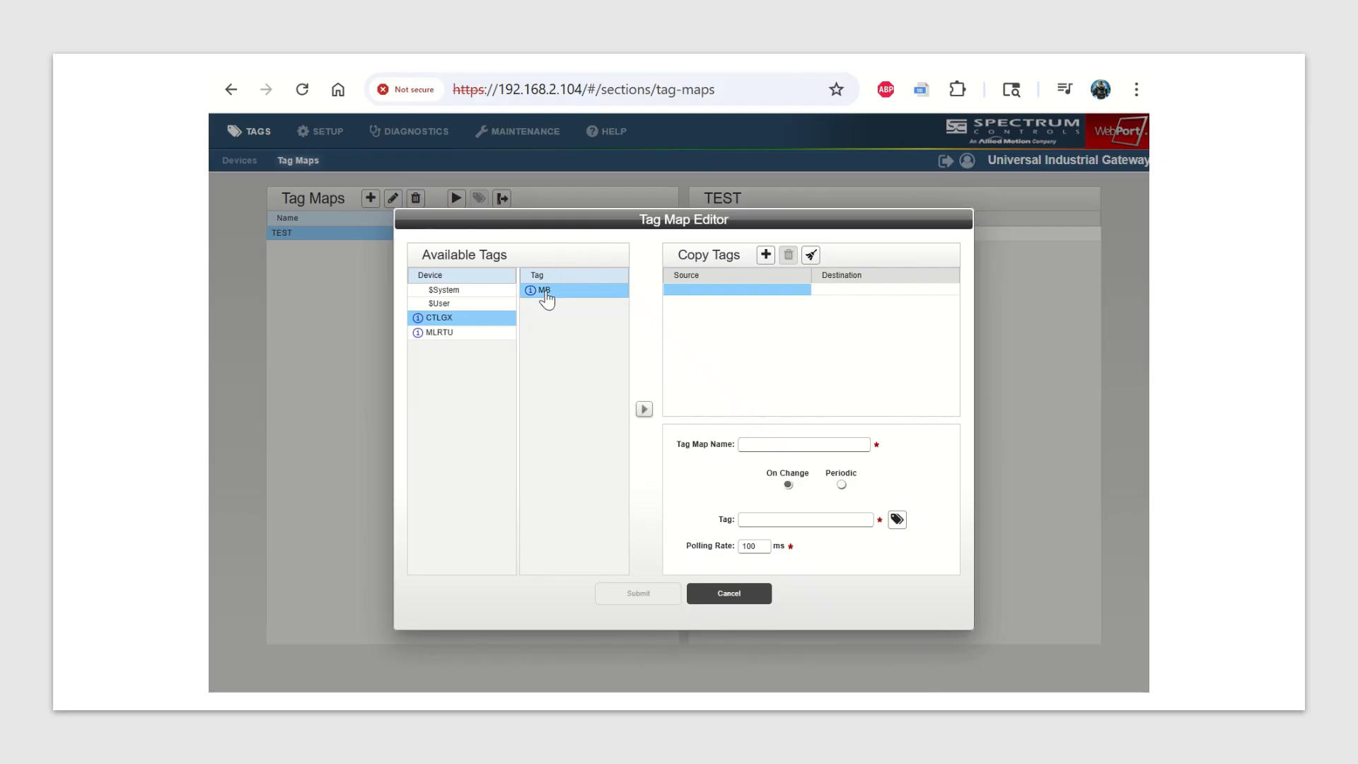
left_click(642, 410)
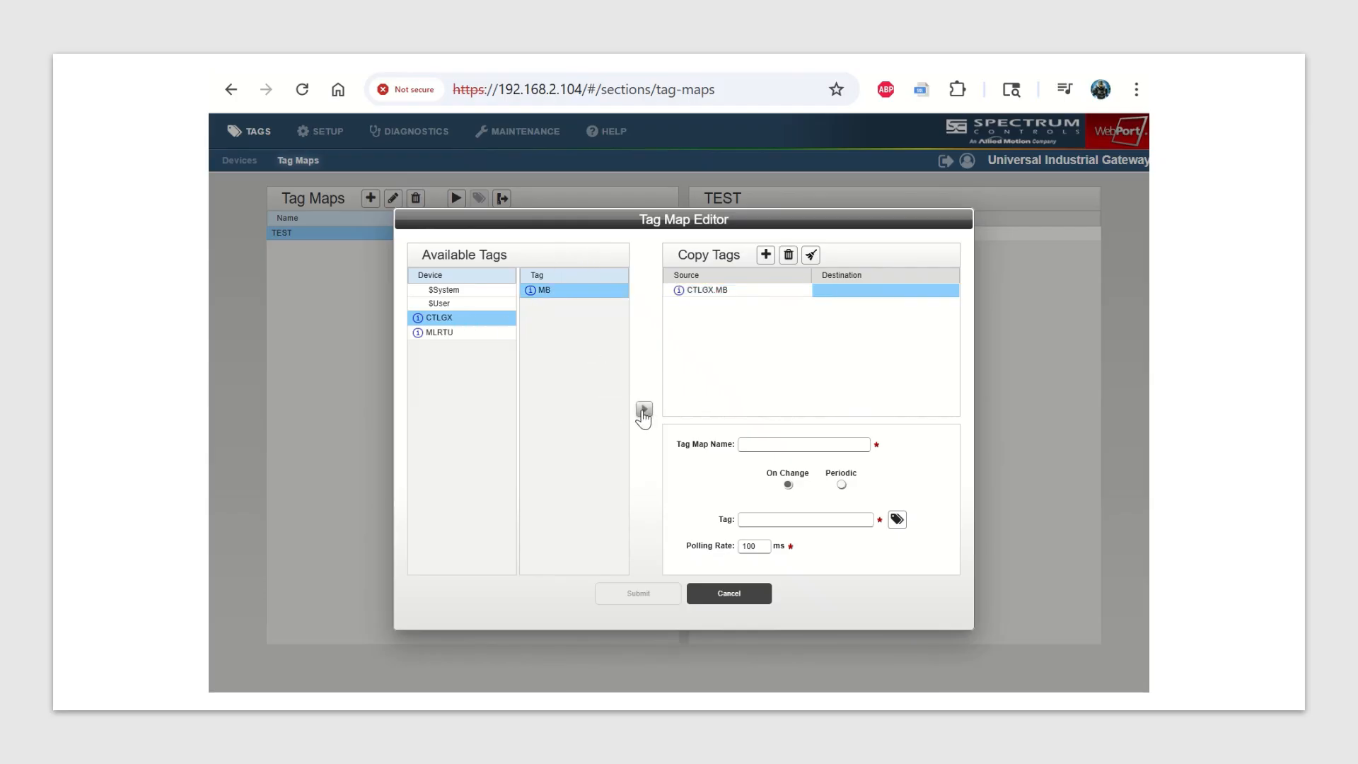
left_click(452, 303)
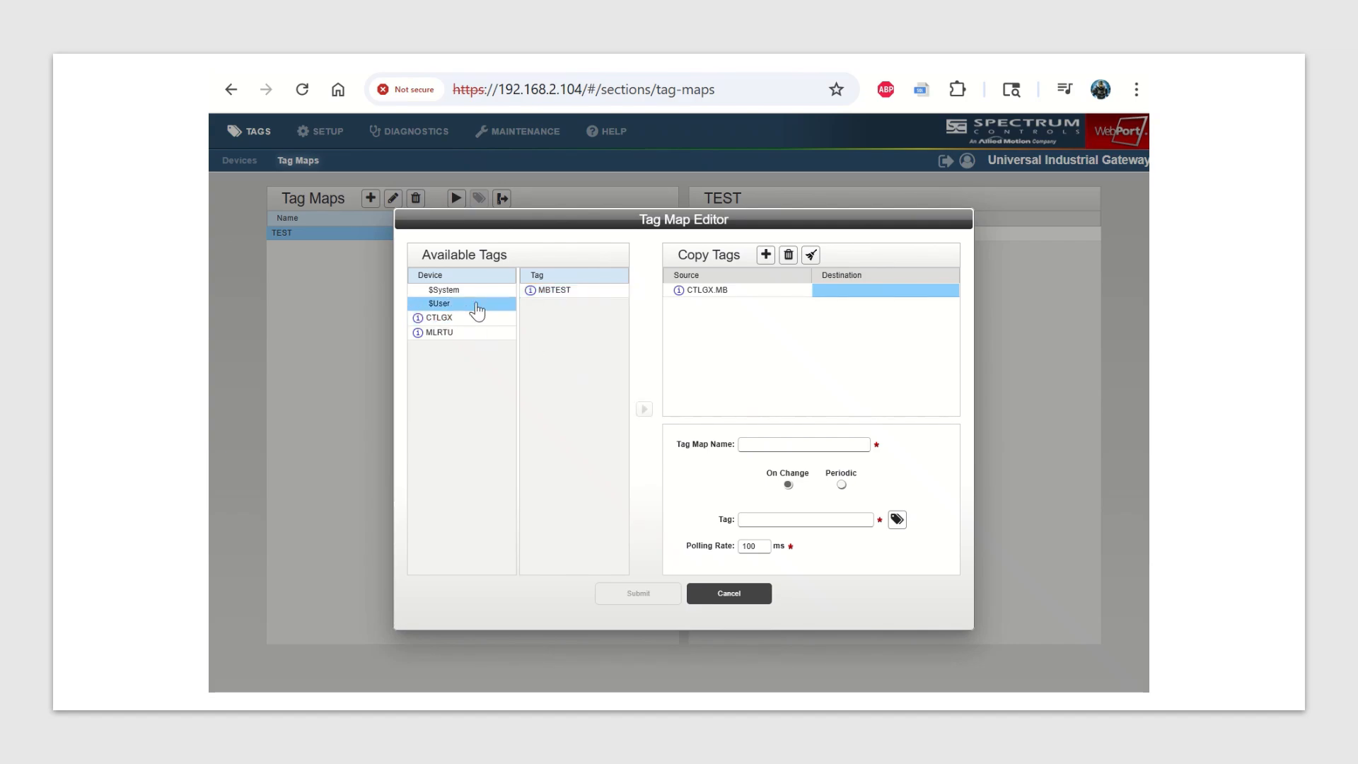
left_click(544, 296)
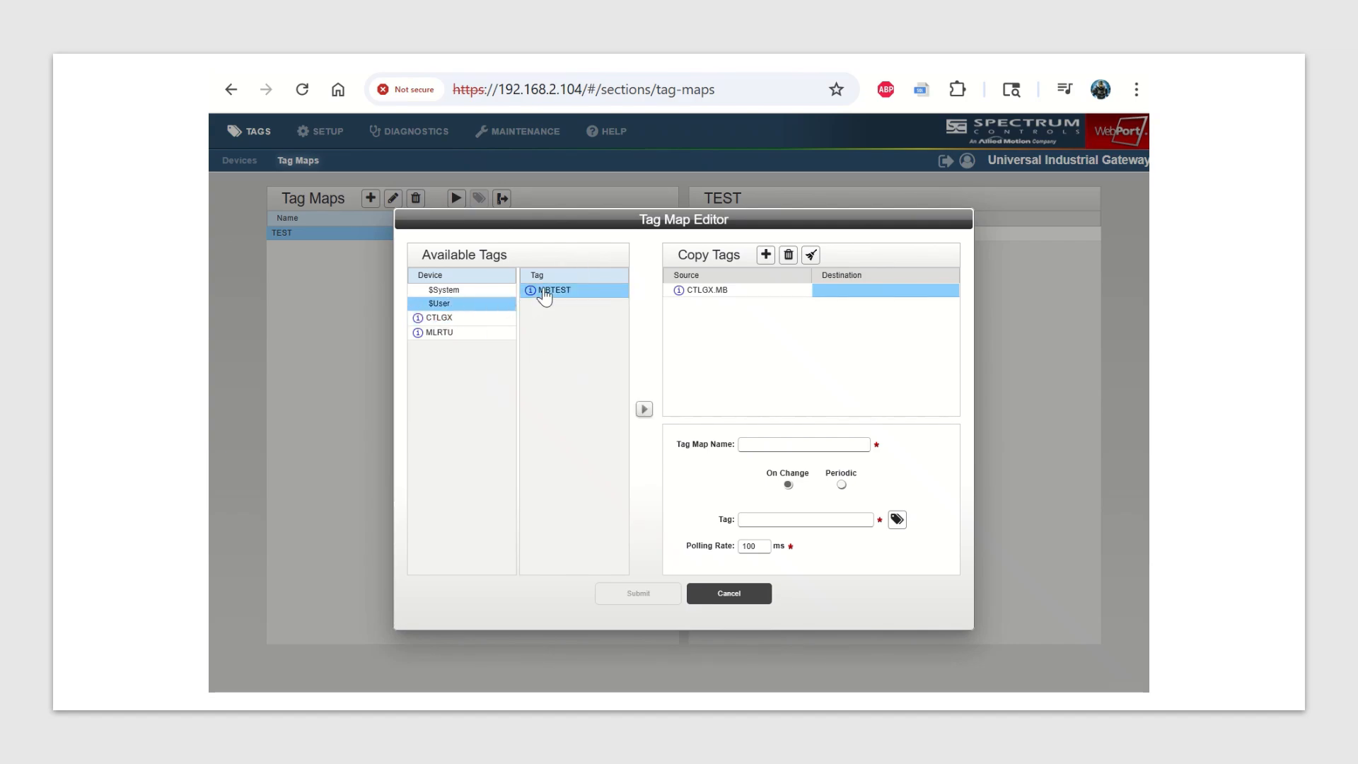
left_click(644, 411)
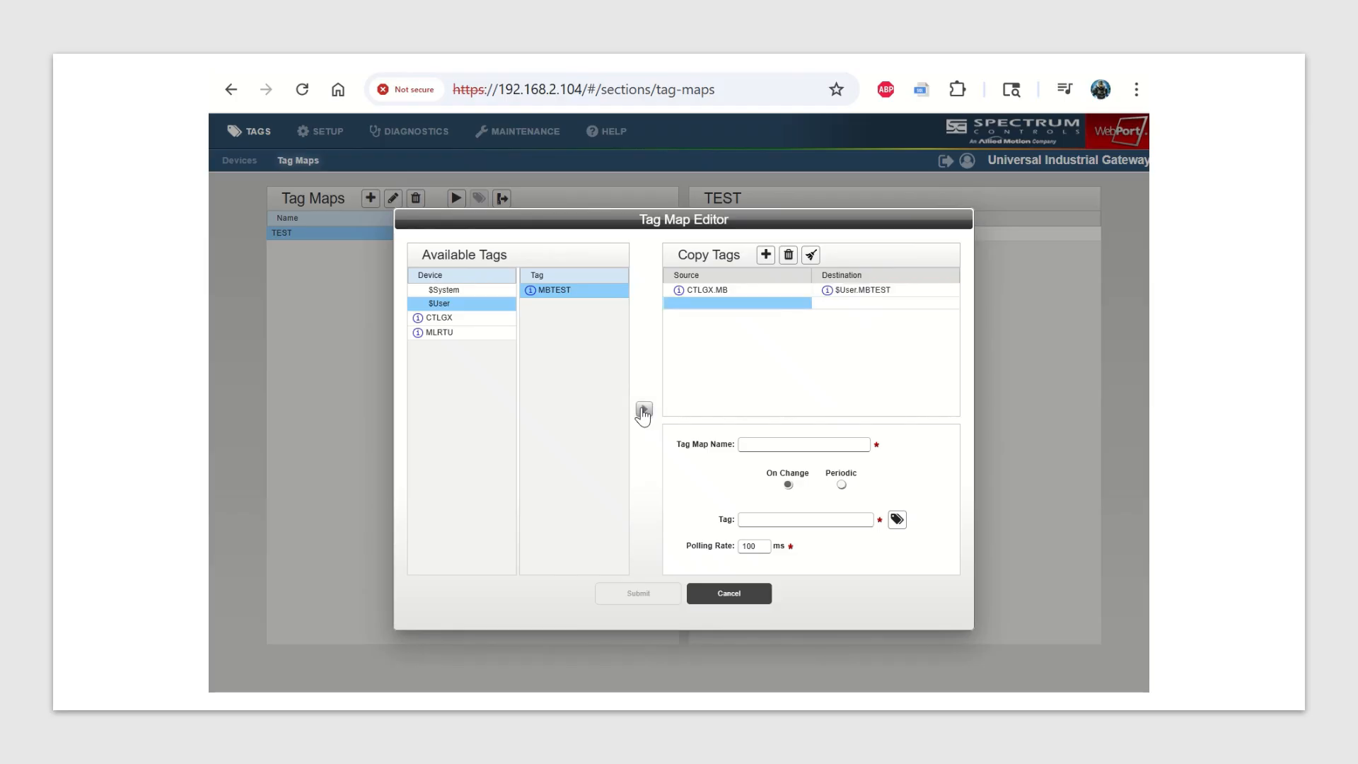
Name the new tag map TEST2, set it to update periodically every 100 milliseconds and save it.
left_click(756, 444)
type("TEST2")
left_click(840, 484)
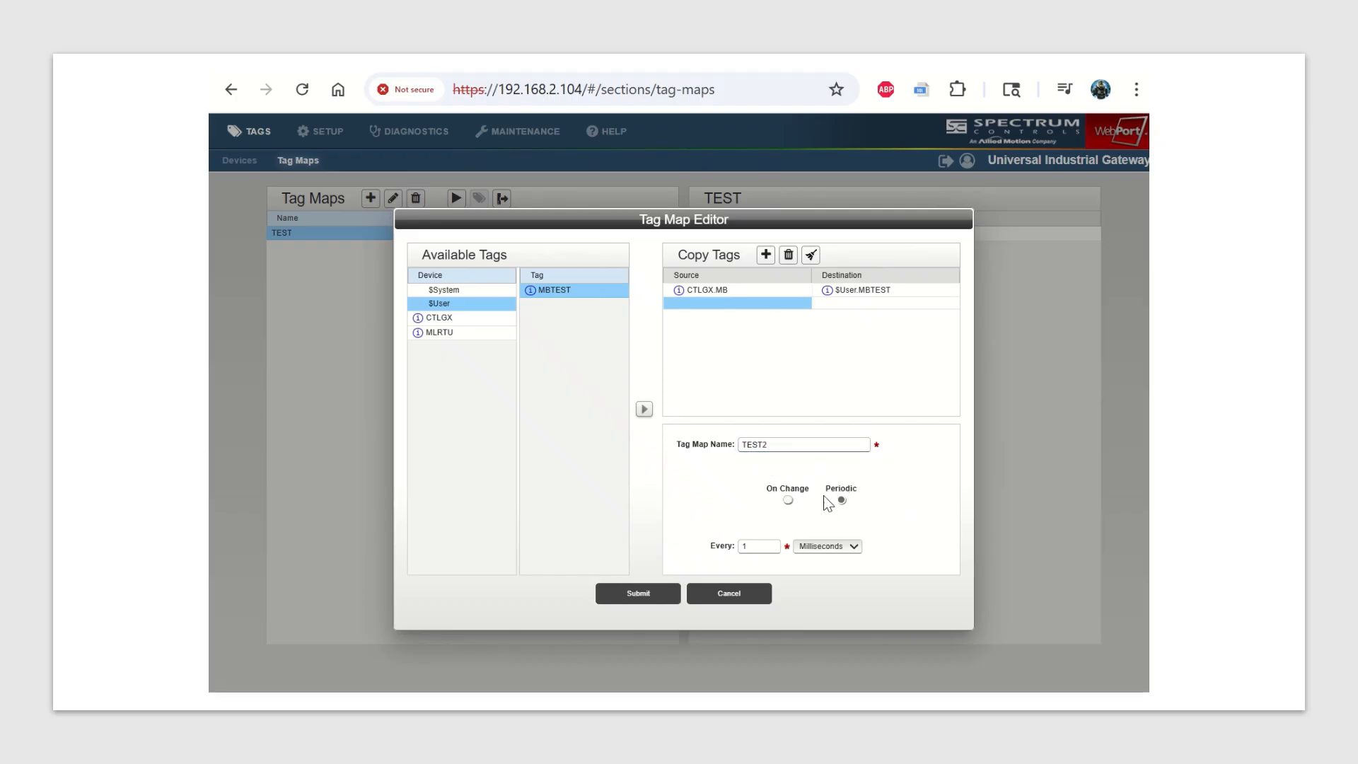
left_click(749, 546)
type("00")
left_click(641, 596)
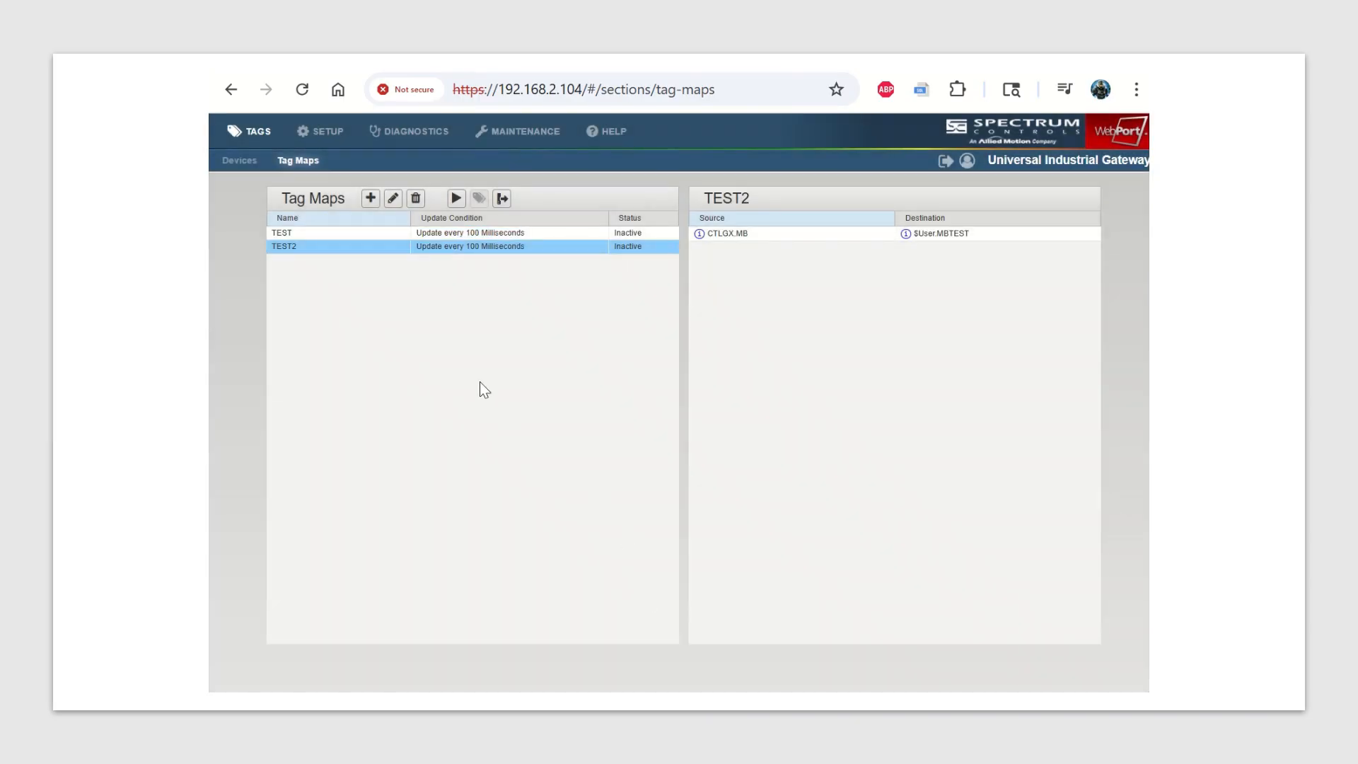
Activate the TEST2 tag map and check its live source and destination values.
left_click(456, 199)
left_click(477, 200)
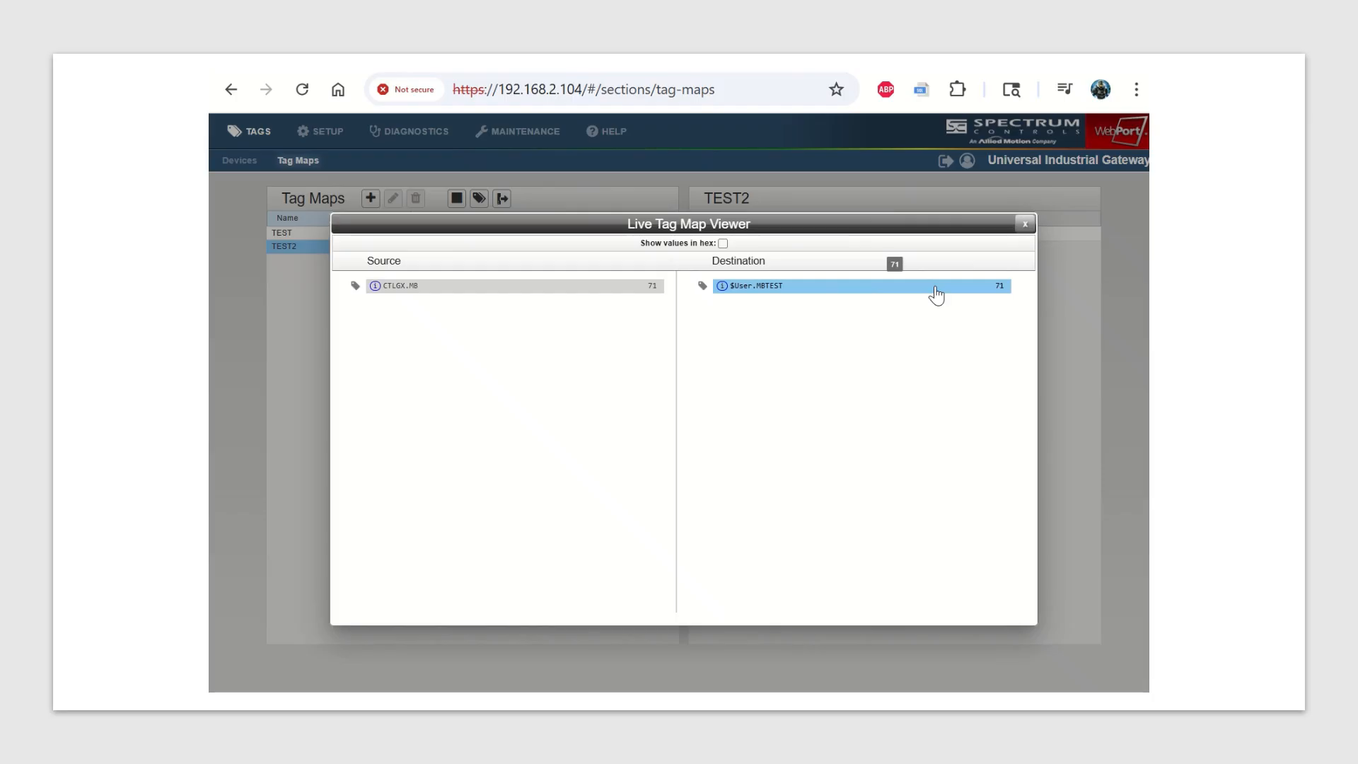
left_click(1019, 225)
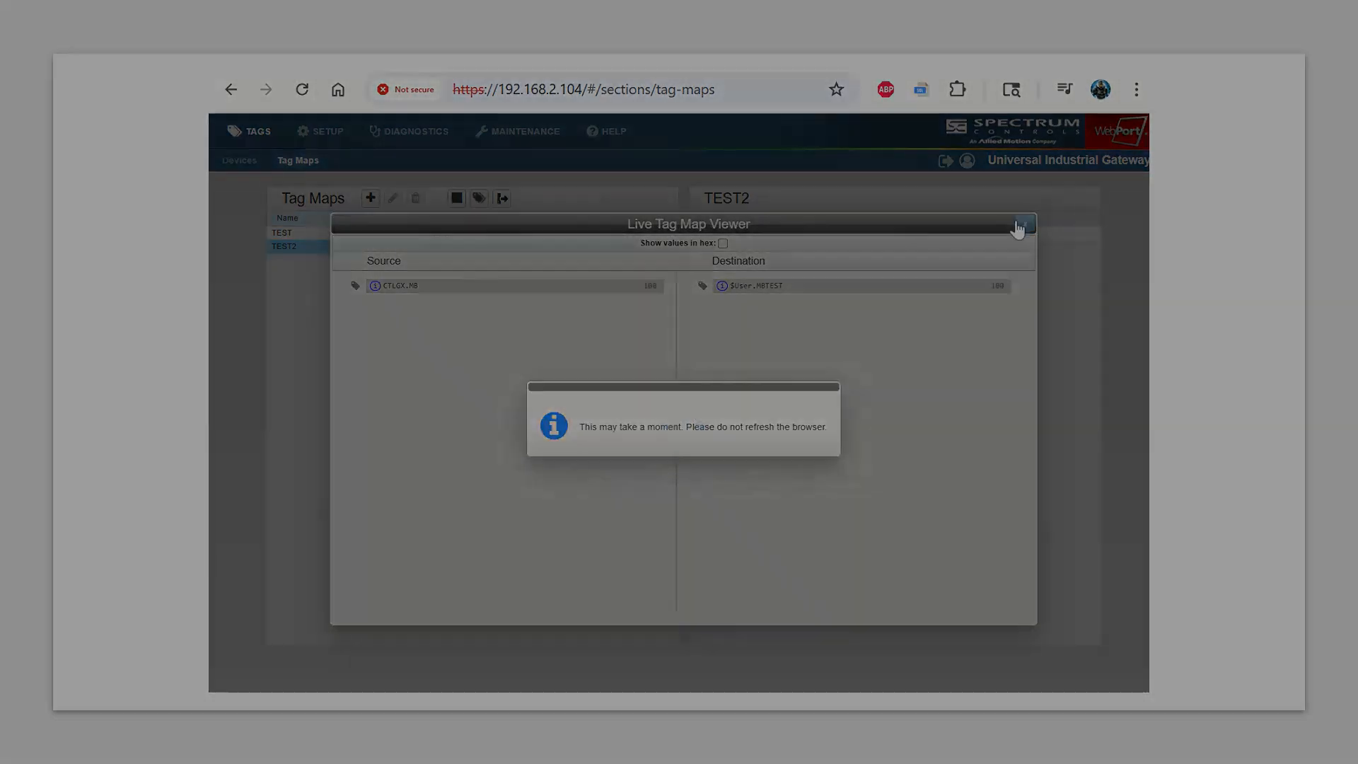